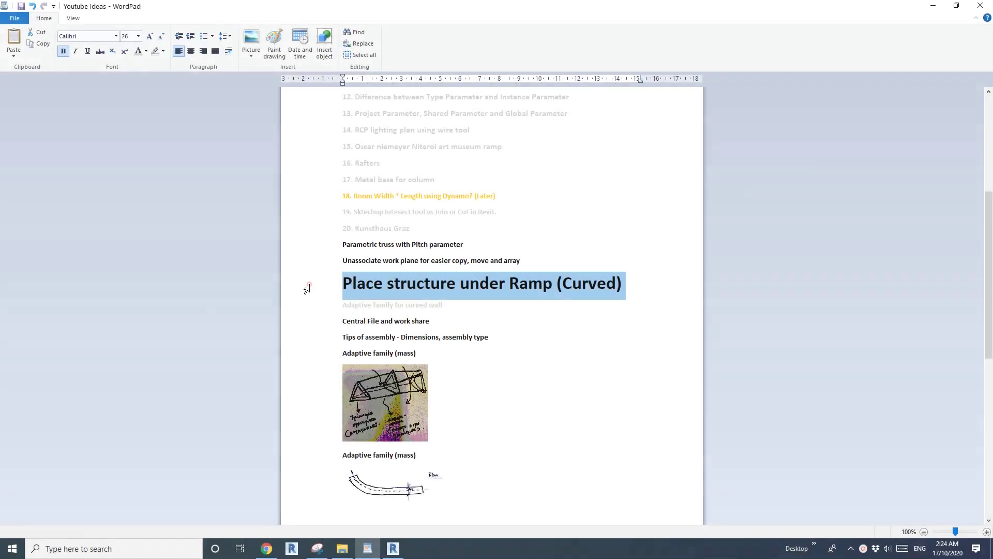
# Switch to Revit and create a new project.
pyautogui.click(307, 286)
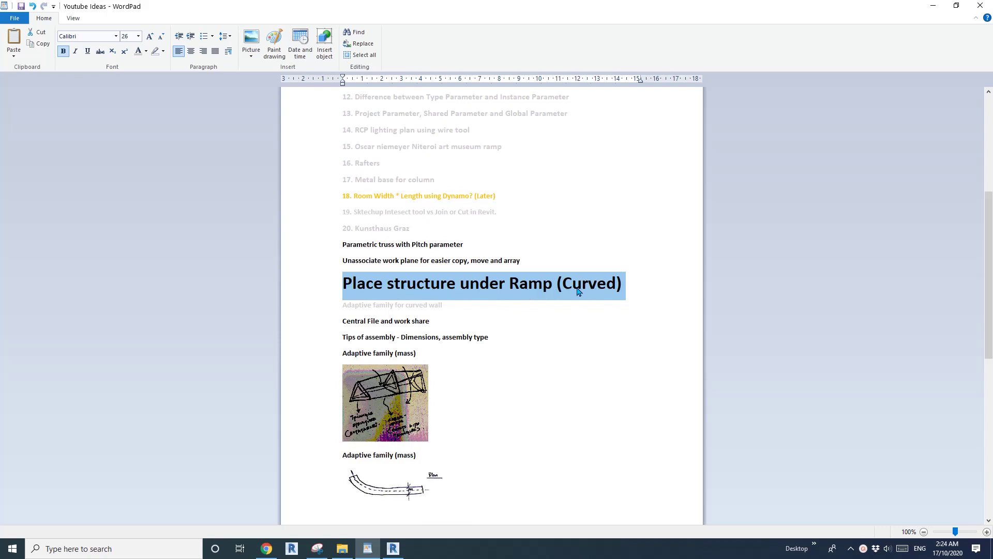
pyautogui.click(275, 554)
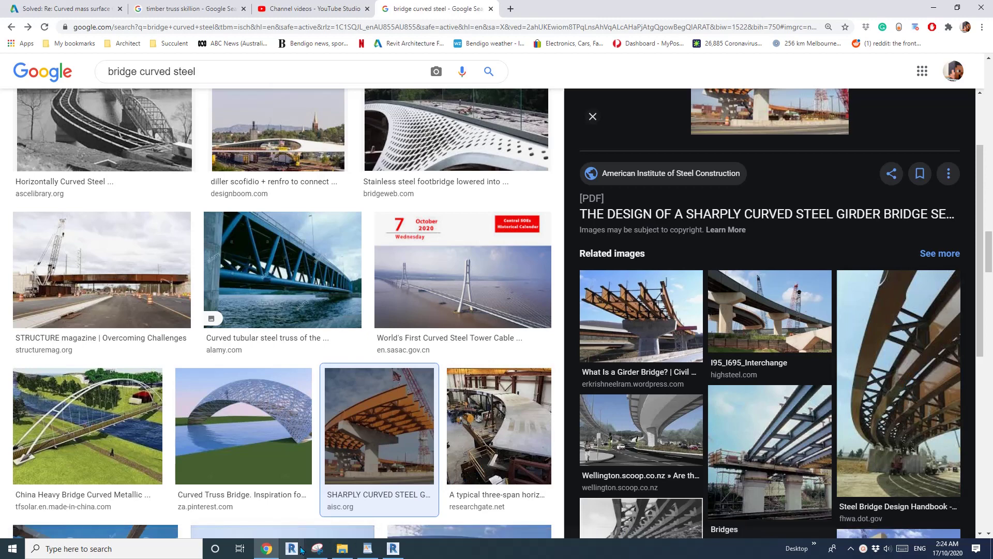
pyautogui.click(393, 548)
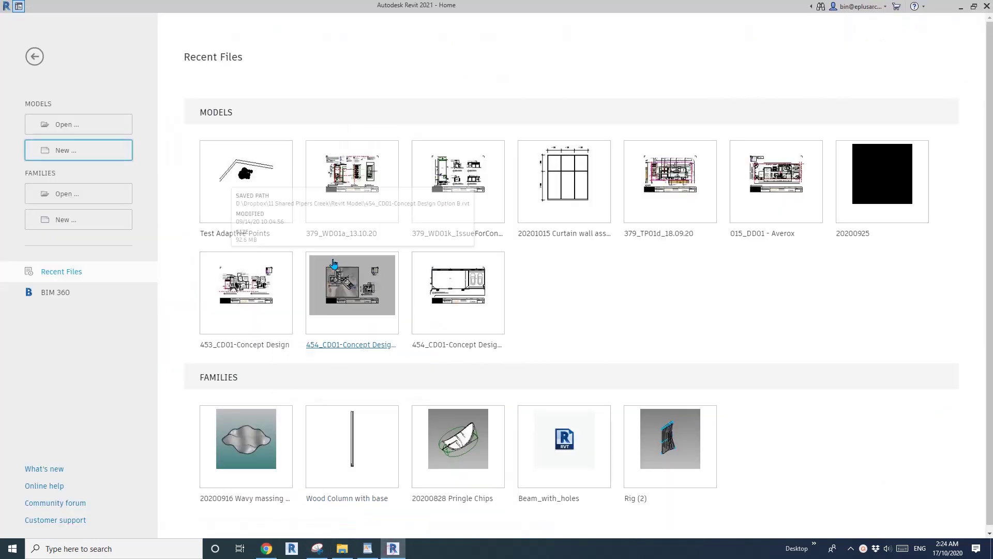
pyautogui.click(71, 151)
pyautogui.click(480, 309)
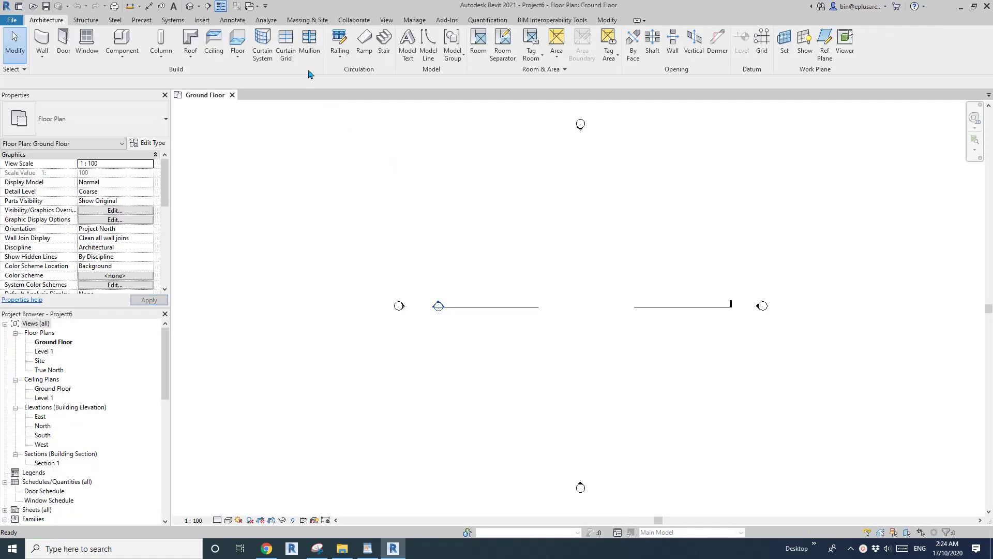
# Create a curved ramp on the Ground Floor plan with an arc run of 10000 radius spanning about 68°.
pyautogui.click(367, 46)
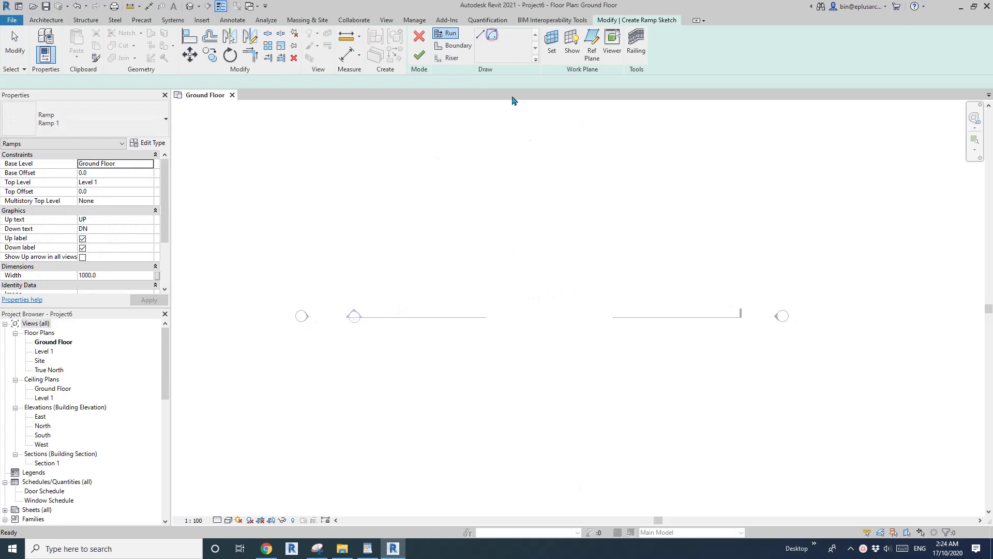
pyautogui.click(562, 278)
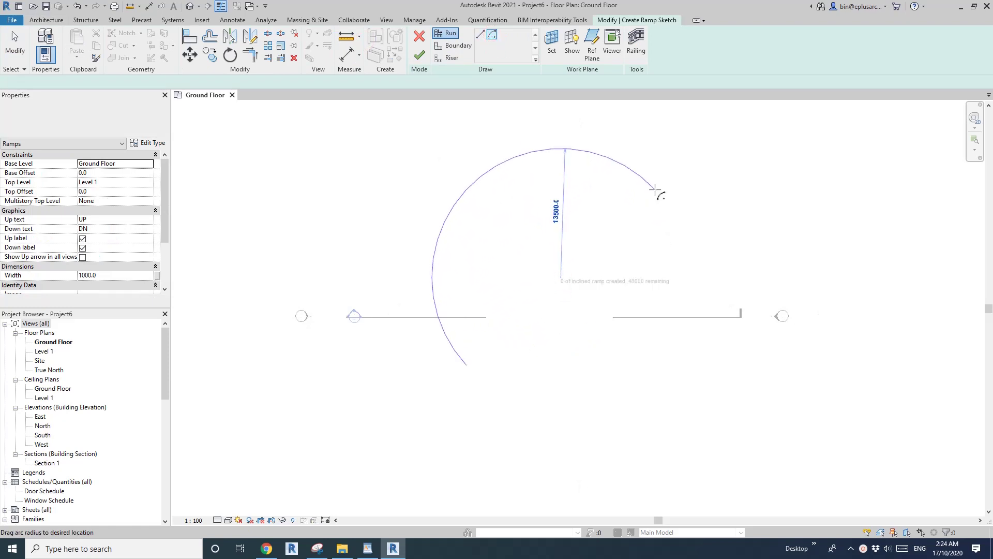
pyautogui.click(638, 221)
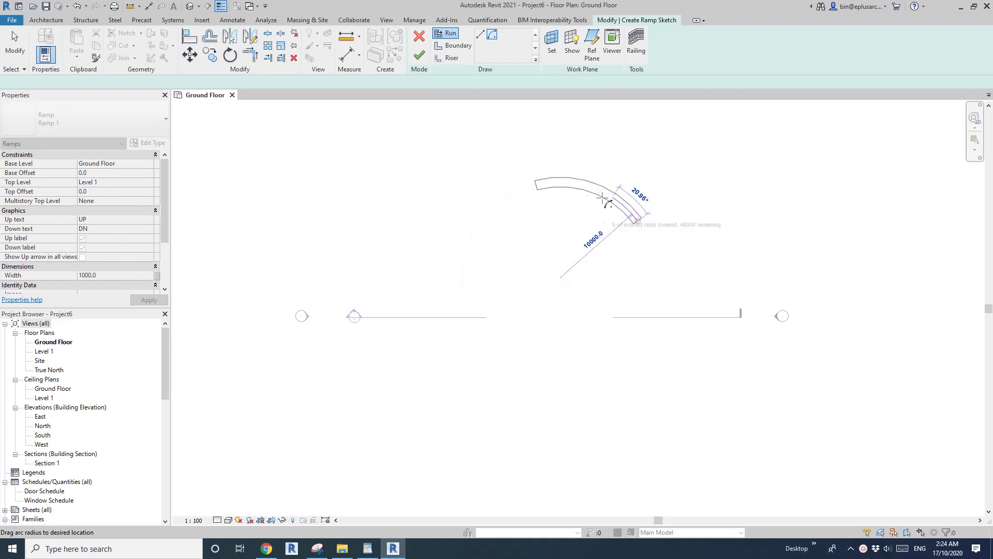
pyautogui.click(533, 188)
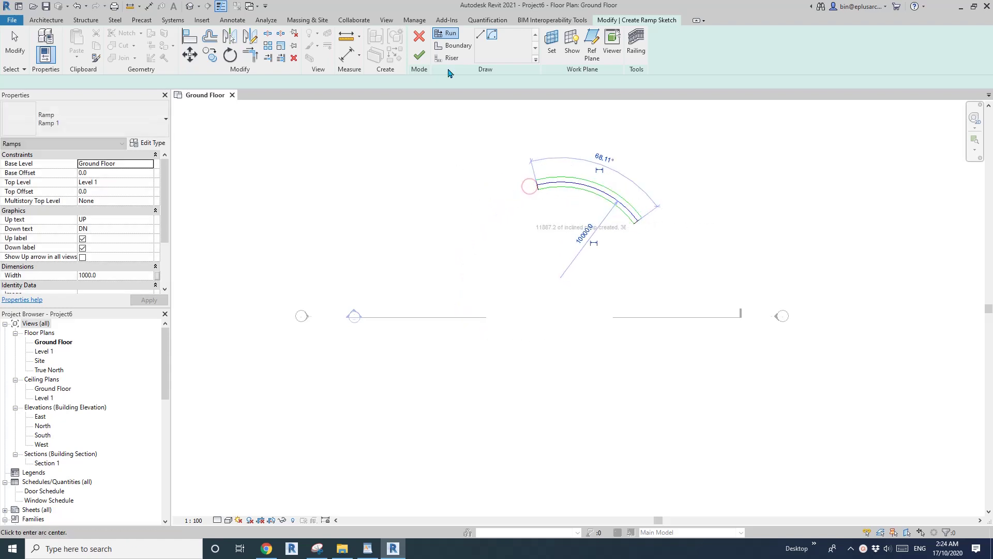
pyautogui.click(419, 56)
# Set the curved ramp's width to 2000.
pyautogui.scroll(3, 549, 211)
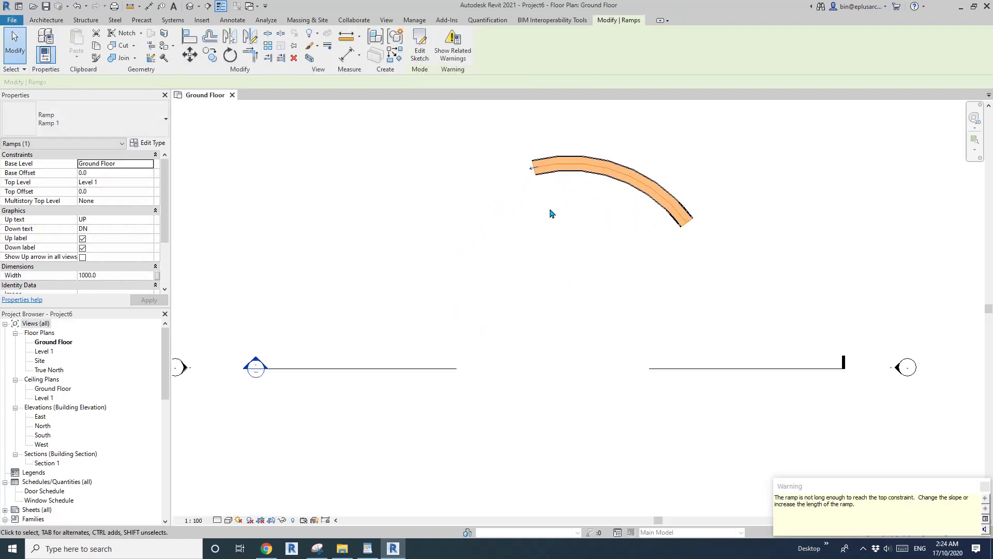
pyautogui.moveTo(551, 210); pyautogui.dragTo(518, 234, button='middle')
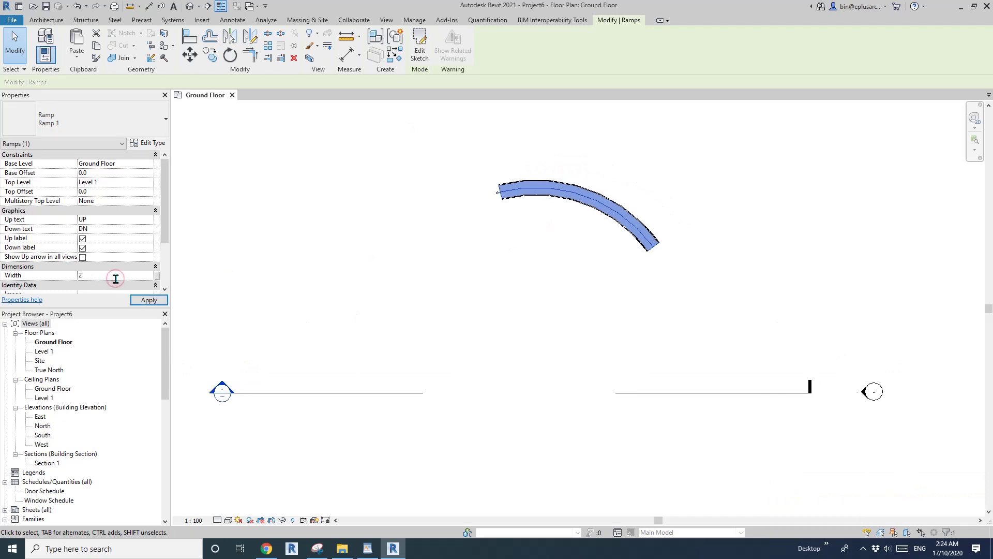
pyautogui.scroll(1, 550, 233)
pyautogui.click(550, 228)
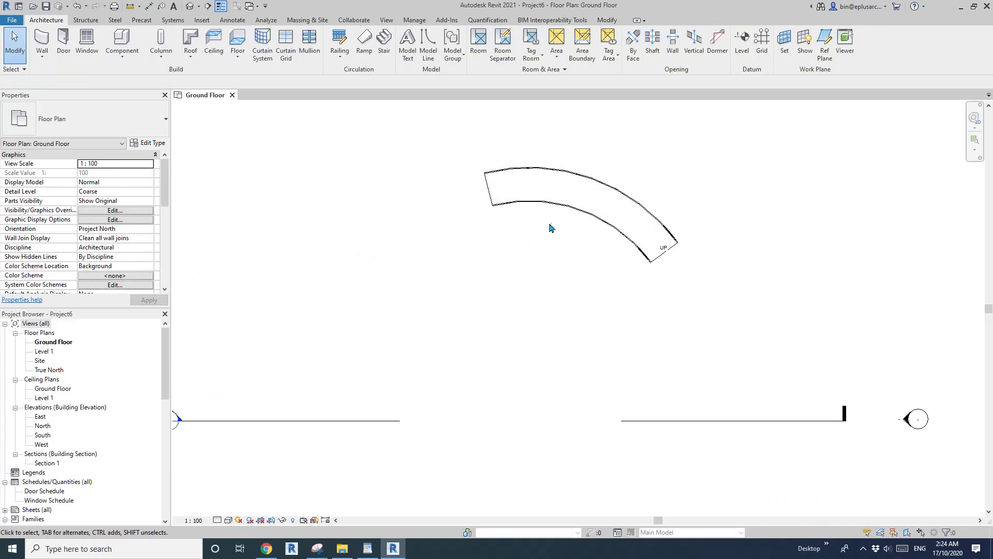
# Open the default 3D view and hide the level lines in it.
pyautogui.click(190, 6)
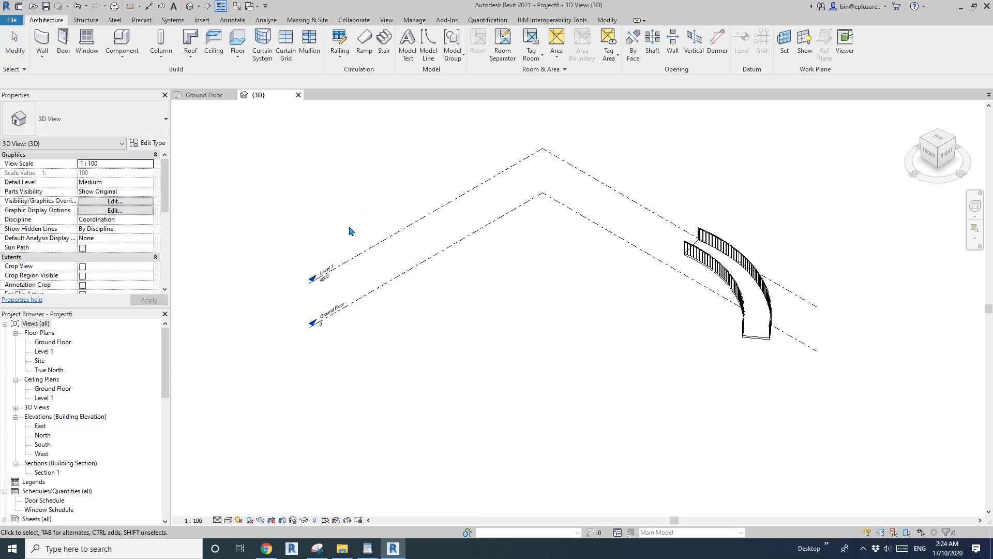
pyautogui.click(449, 235)
pyautogui.moveTo(448, 231); pyautogui.dragTo(299, 259, button='middle')
pyautogui.press('e')
pyautogui.press('h')
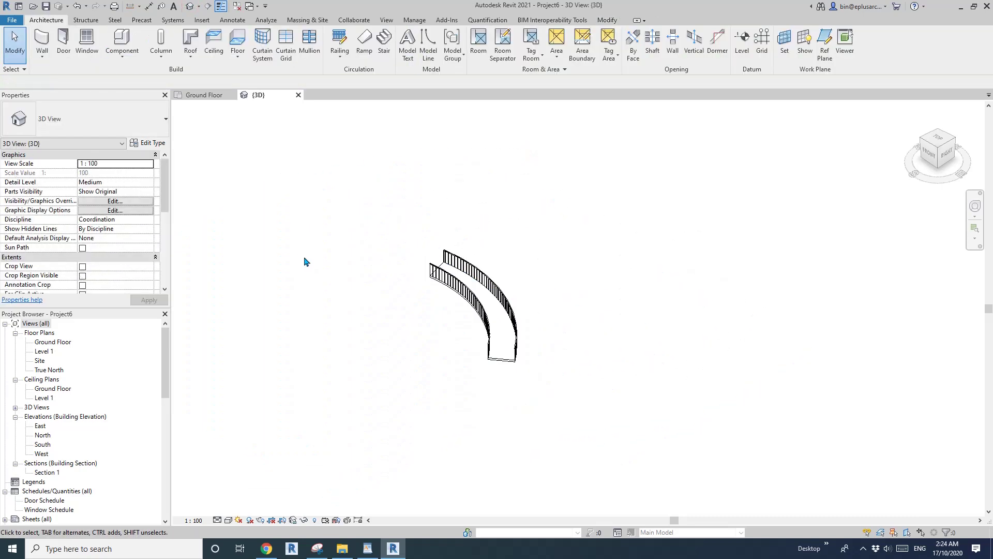
# Delete the railings along both edges of the ramp.
pyautogui.moveTo(398, 305); pyautogui.dragTo(319, 303, button='middle')
pyautogui.scroll(3, 412, 305)
pyautogui.click(419, 279)
pyautogui.press('Delete')
pyautogui.click(391, 290)
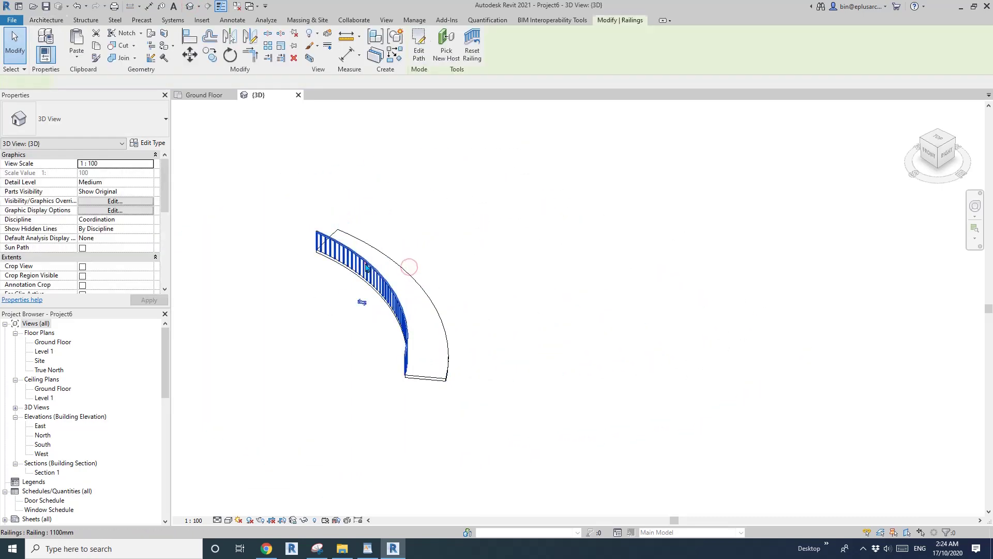
pyautogui.press('Delete')
# Tile the 3D view and the Ground Floor plan side by side.
pyautogui.keyDown('shift'); pyautogui.moveTo(365, 271); pyautogui.dragTo(464, 291, button='middle'); pyautogui.keyUp('shift')
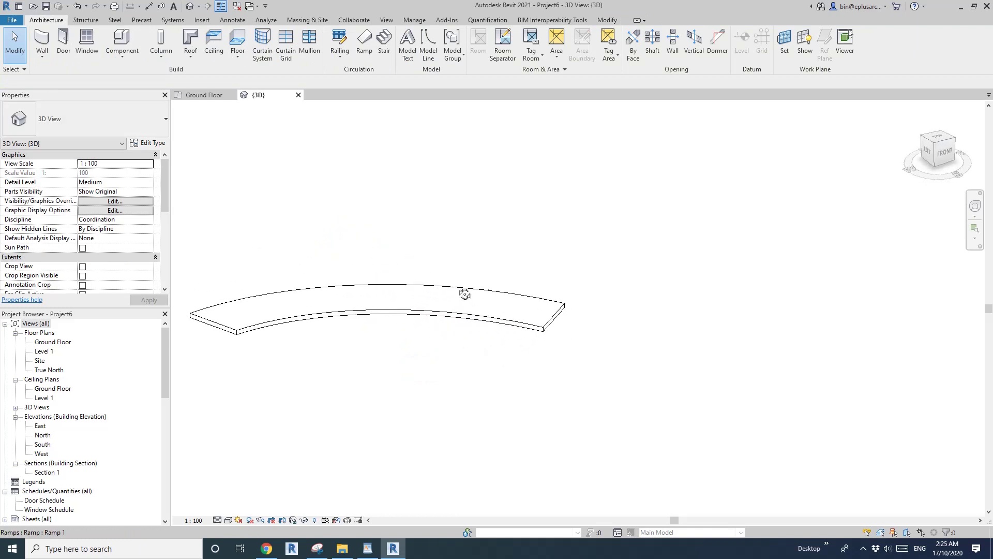
pyautogui.click(355, 325)
pyautogui.keyDown('shift'); pyautogui.moveTo(355, 325); pyautogui.dragTo(360, 305, button='middle'); pyautogui.keyUp('shift')
pyautogui.press('t')
pyautogui.moveTo(490, 304); pyautogui.dragTo(457, 328, button='middle')
pyautogui.scroll(-1, 743, 324)
pyautogui.moveTo(746, 329); pyautogui.dragTo(586, 321, button='middle')
pyautogui.scroll(1, 778, 276)
pyautogui.moveTo(761, 247); pyautogui.dragTo(718, 289, button='middle')
# Add radial dimensions to the ramp's centreline, inner edge and outer edge on the Ground Floor plan.
pyautogui.press('d')
pyautogui.press('i')
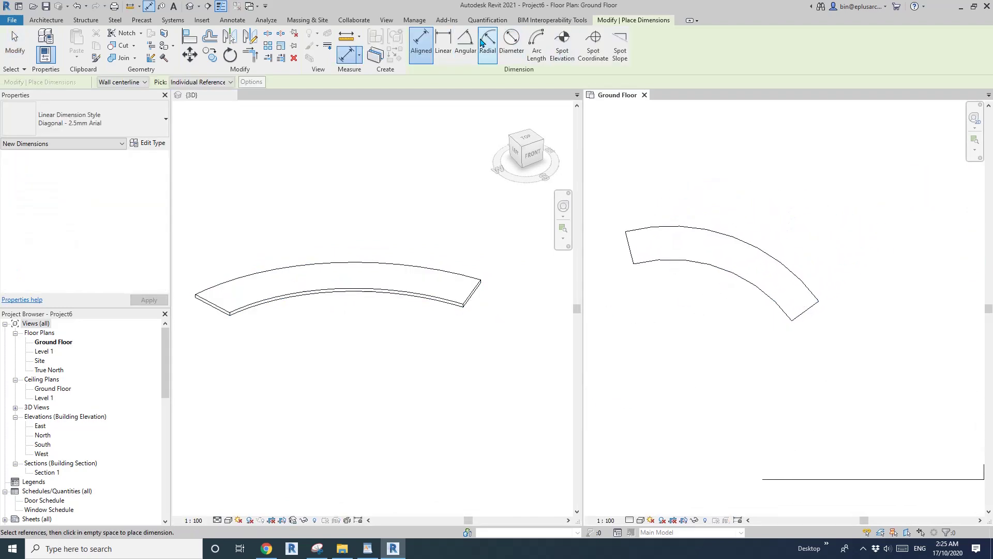
pyautogui.click(486, 43)
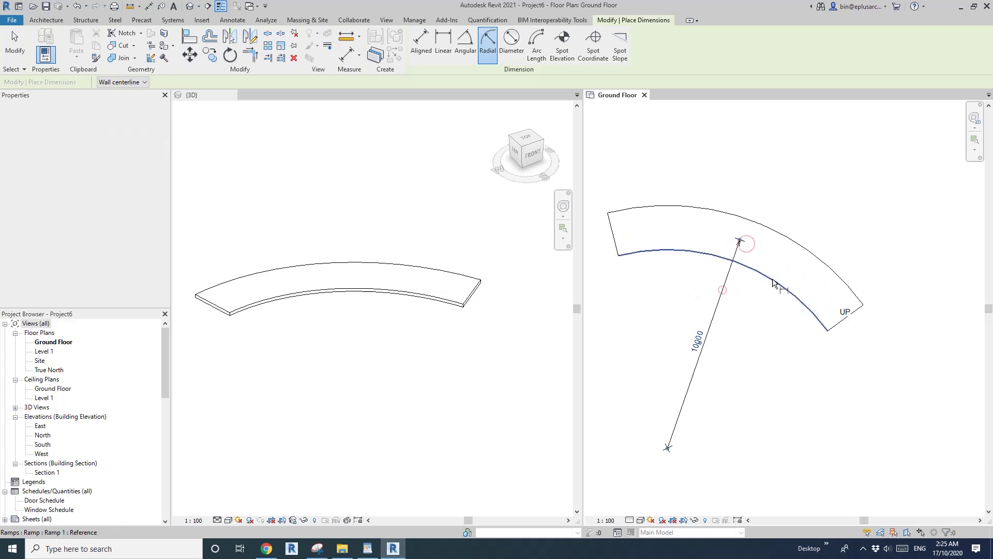
pyautogui.click(773, 280)
pyautogui.click(758, 307)
pyautogui.click(698, 208)
pyautogui.click(692, 272)
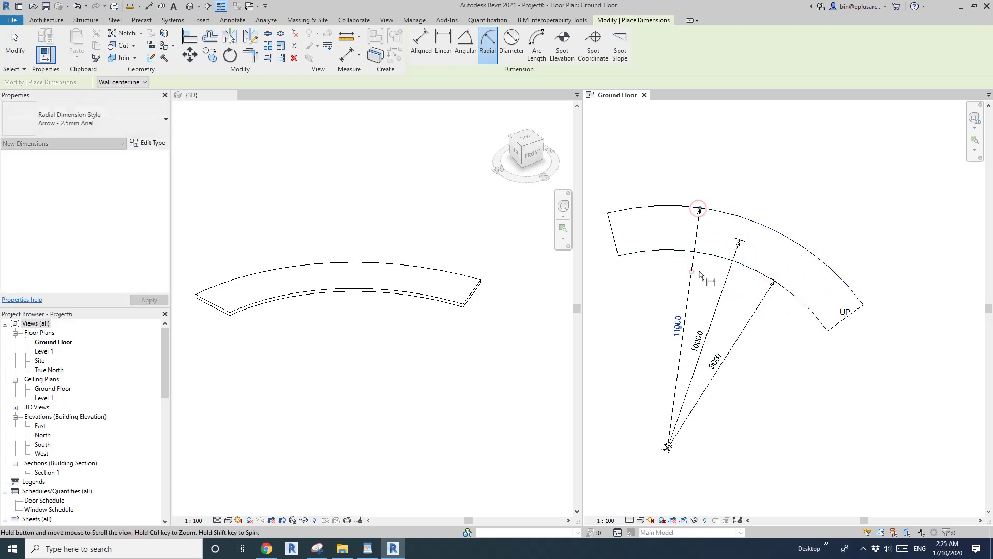
pyautogui.click(700, 274)
pyautogui.press('Escape')
pyautogui.press('Escape')
# Place a curved UB305x165x40 beam with 11000 radius in 3D between the bottom corners of the ramp's outer edge.
pyautogui.click(525, 270)
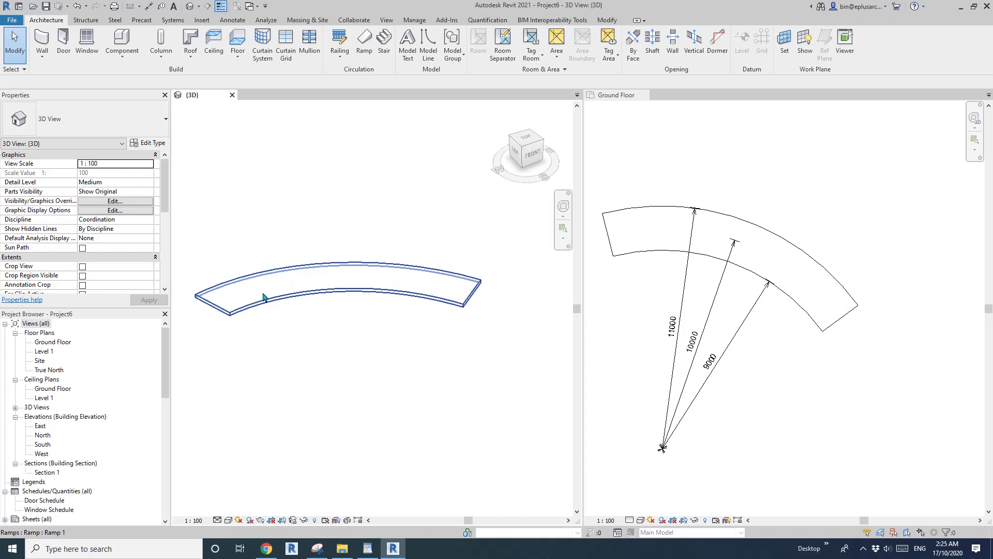
pyautogui.keyDown('shift'); pyautogui.moveTo(206, 299); pyautogui.dragTo(333, 293, button='middle'); pyautogui.keyUp('shift')
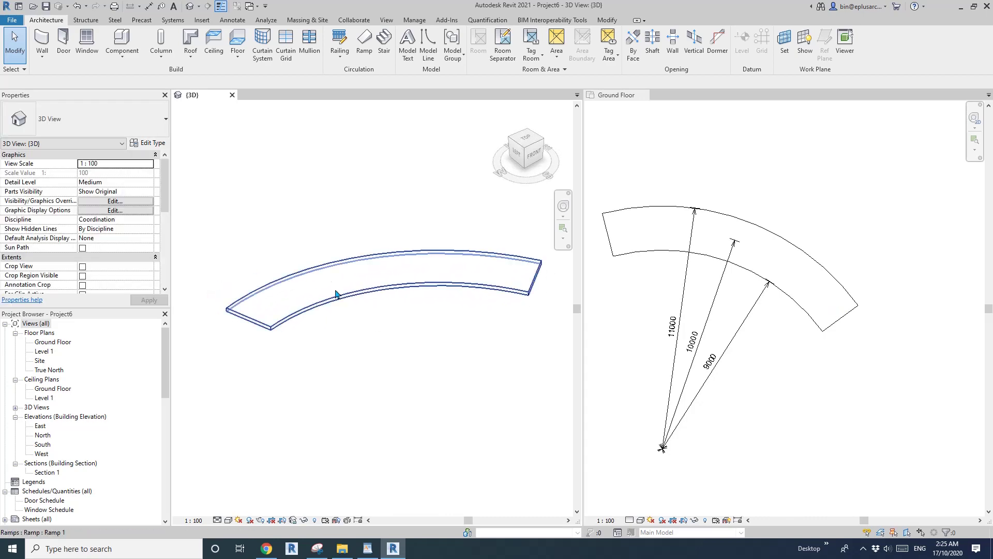
pyautogui.click(86, 20)
pyautogui.click(40, 47)
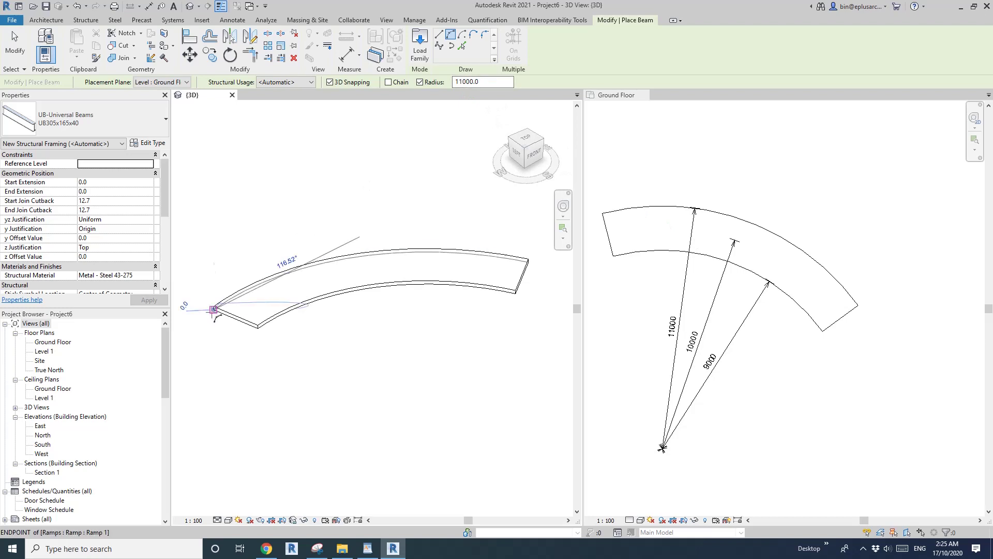
pyautogui.keyDown('shift'); pyautogui.moveTo(464, 284); pyautogui.dragTo(426, 279, button='middle'); pyautogui.keyUp('shift')
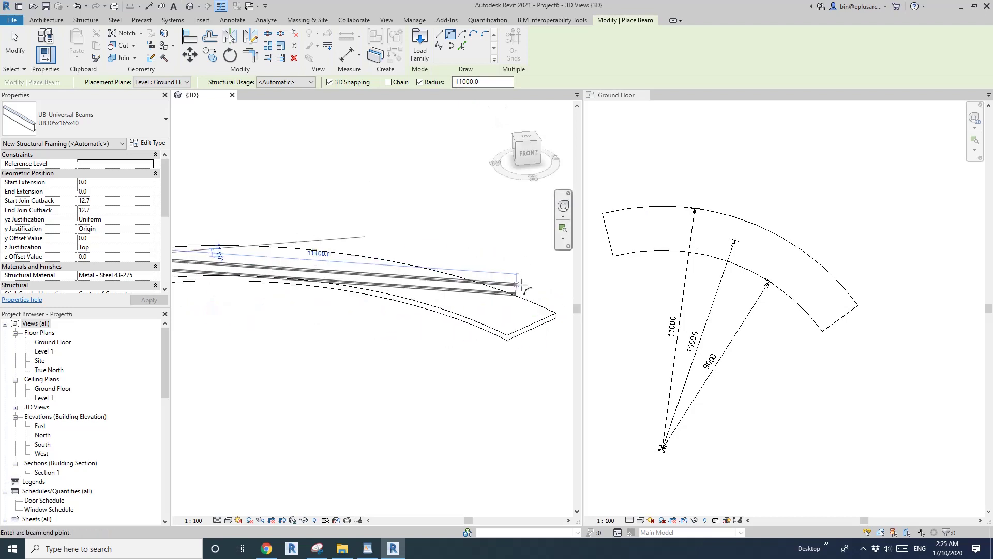
pyautogui.click(556, 318)
pyautogui.scroll(-2, 453, 305)
pyautogui.keyDown('shift'); pyautogui.moveTo(497, 306); pyautogui.dragTo(564, 323, button='middle'); pyautogui.keyUp('shift')
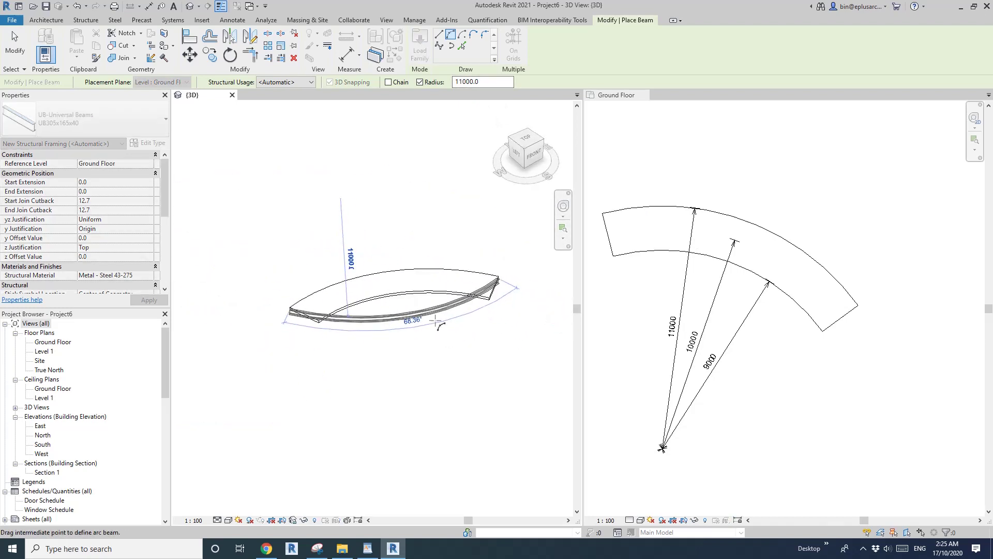
pyautogui.click(377, 347)
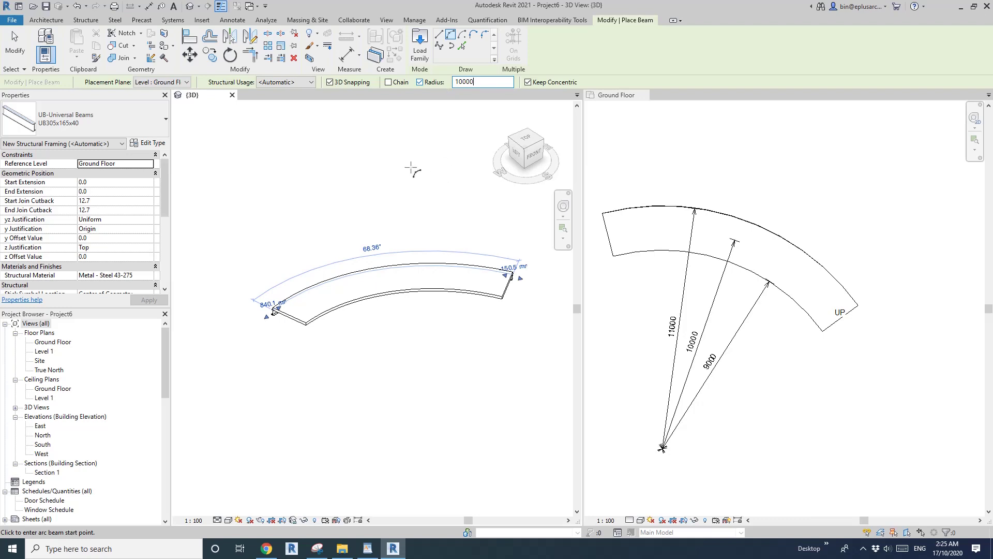
# Place a curved UB305x165x40 beam with 10000 radius between the midpoints of the ramp's two bottom end edges.
pyautogui.scroll(2, 285, 323)
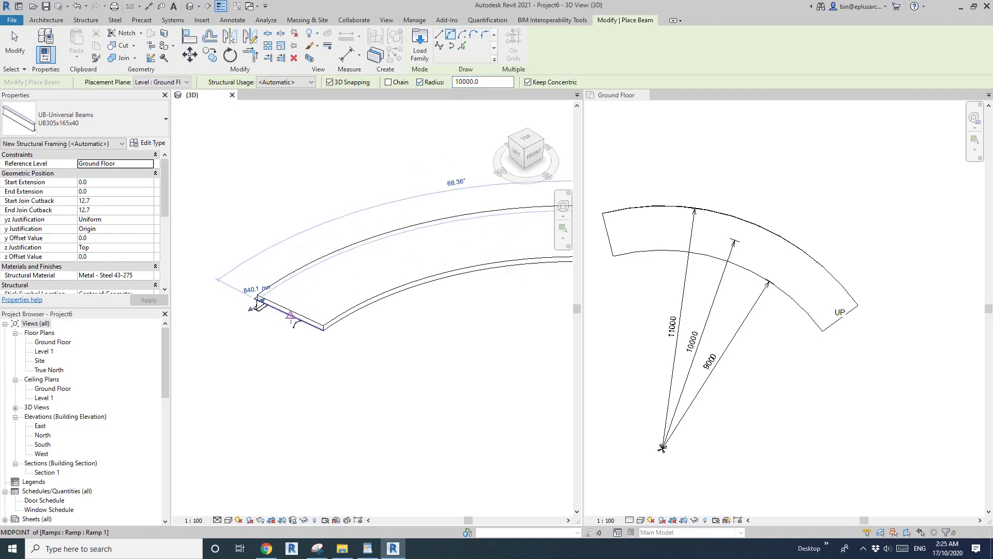
pyautogui.click(291, 315)
pyautogui.scroll(-2, 312, 306)
pyautogui.keyDown('shift'); pyautogui.moveTo(468, 299); pyautogui.dragTo(439, 304, button='middle'); pyautogui.keyUp('shift')
pyautogui.scroll(2, 489, 304)
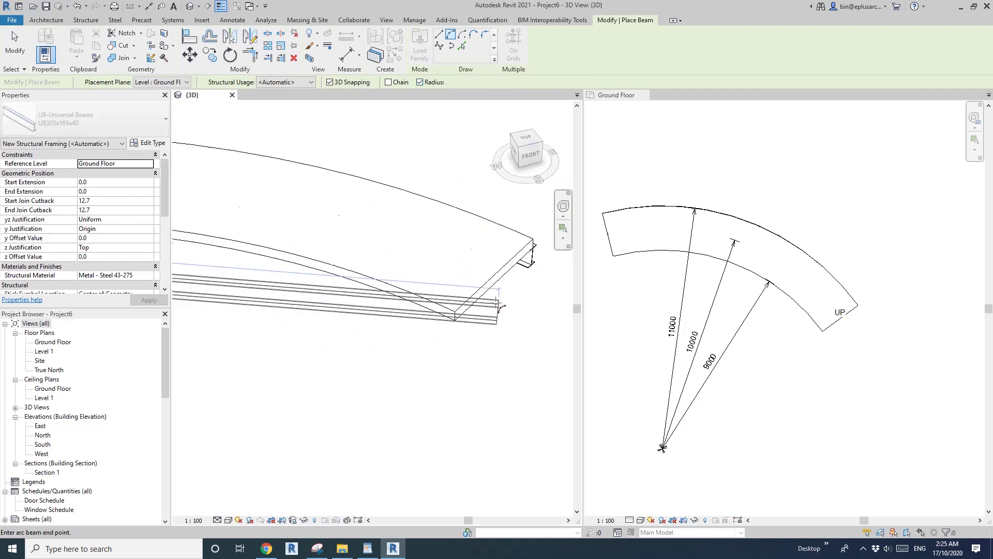
pyautogui.press('Escape')
pyautogui.click(496, 289)
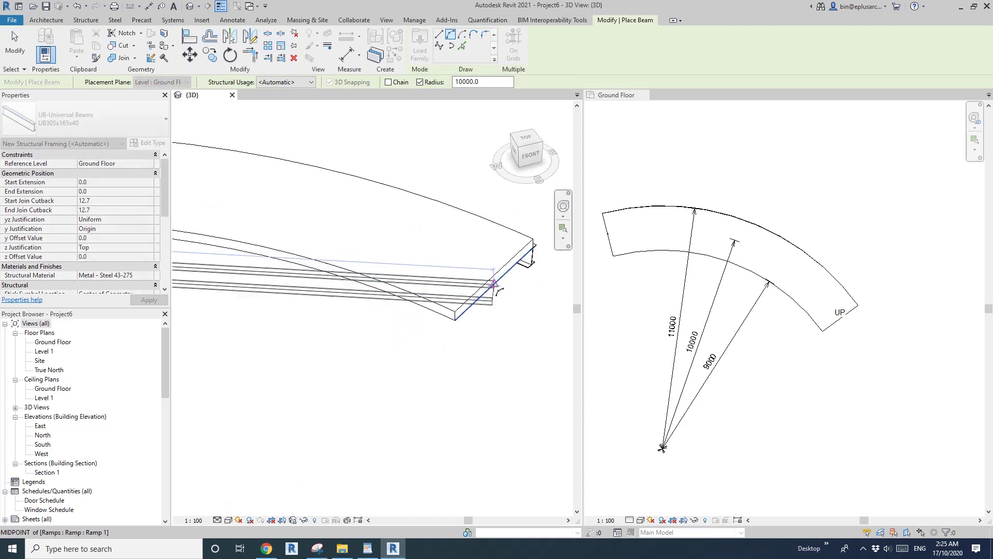
pyautogui.click(494, 285)
pyautogui.click(420, 254)
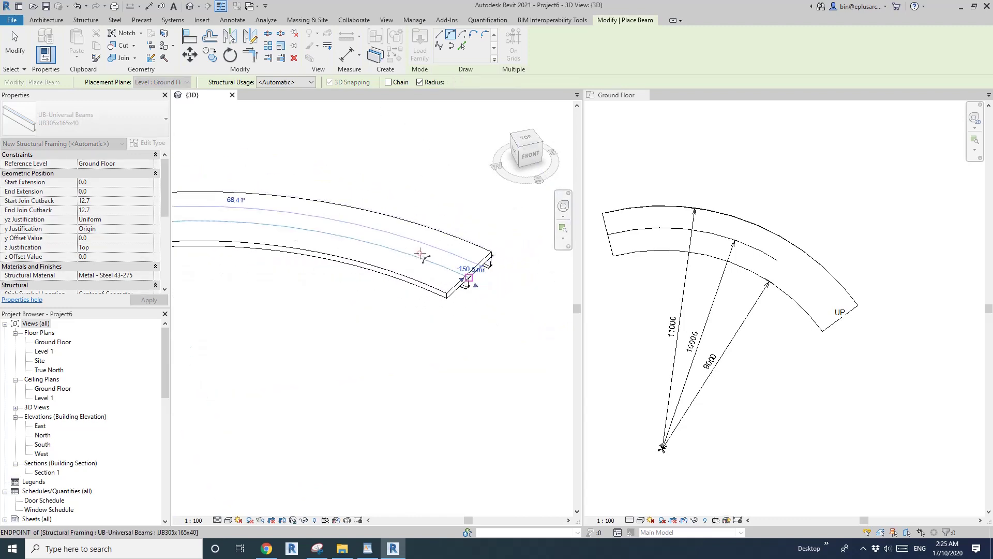
# Place a curved UB305x165x40 beam with 9000 radius between the bottom corners of the ramp's inner edge.
pyautogui.scroll(-3, 422, 255)
pyautogui.moveTo(399, 269); pyautogui.dragTo(452, 277, button='middle')
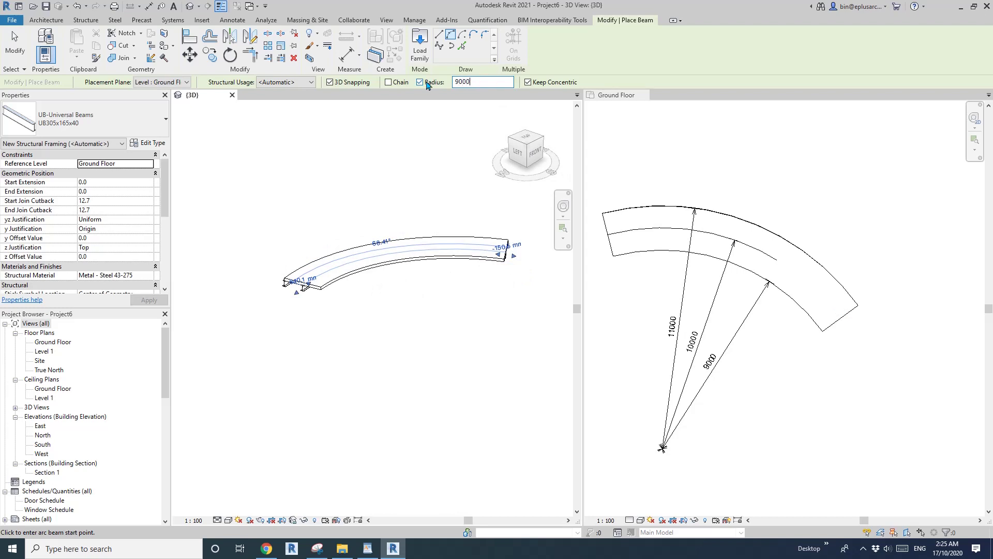
pyautogui.scroll(2, 366, 292)
pyautogui.click(287, 296)
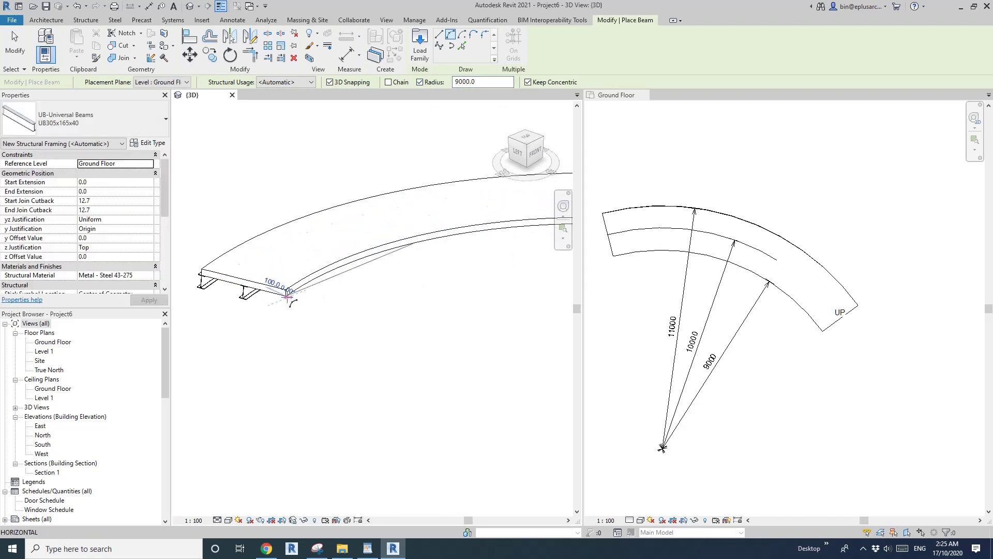
pyautogui.keyDown('shift'); pyautogui.moveTo(475, 271); pyautogui.dragTo(437, 279, button='middle'); pyautogui.keyUp('shift')
pyautogui.scroll(3, 531, 290)
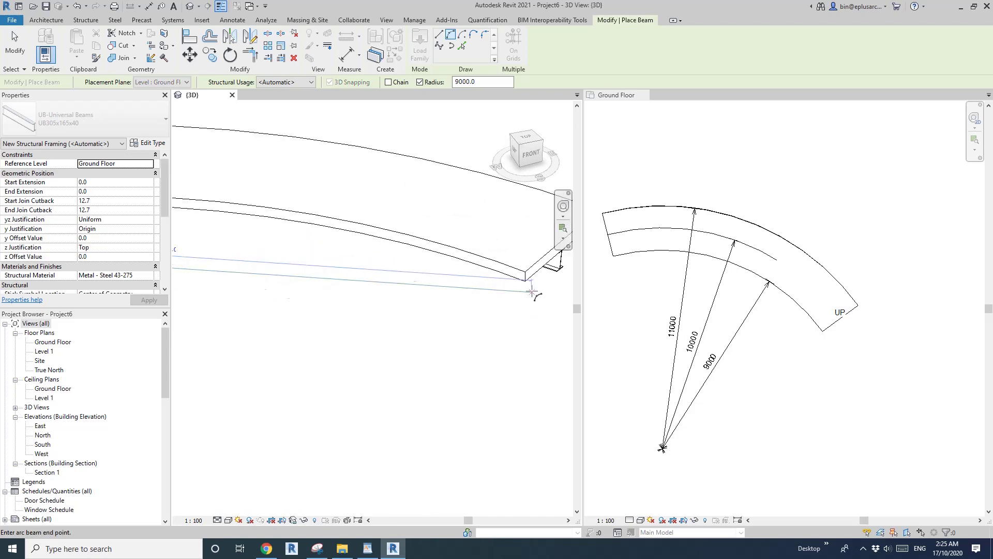
pyautogui.click(525, 281)
pyautogui.scroll(-4, 525, 281)
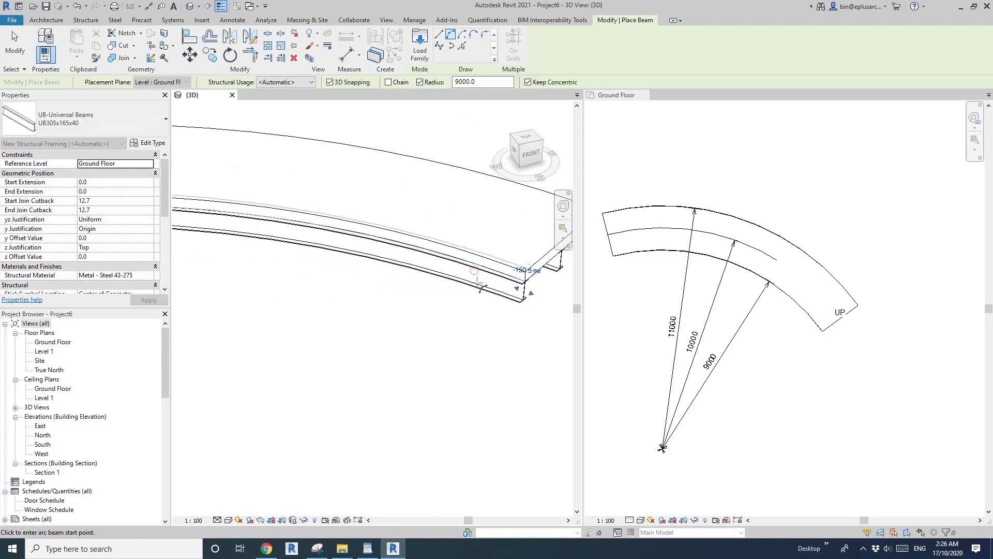
pyautogui.press('Escape')
pyautogui.press('Escape')
# Copy only the ramp, without its beams, to a clear spot south of the original.
pyautogui.keyDown('shift'); pyautogui.moveTo(469, 287); pyautogui.dragTo(361, 308, button='middle'); pyautogui.keyUp('shift')
pyautogui.click(390, 251)
pyautogui.keyDown('shift'); pyautogui.moveTo(390, 250); pyautogui.dragTo(350, 269, button='middle'); pyautogui.keyUp('shift')
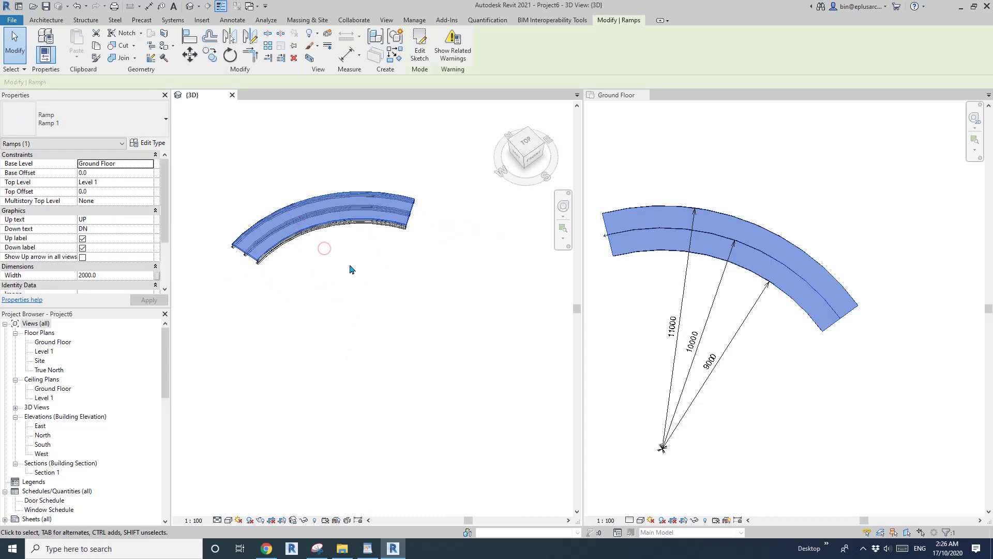
pyautogui.click(332, 251)
pyautogui.click(401, 321)
pyautogui.press('Escape')
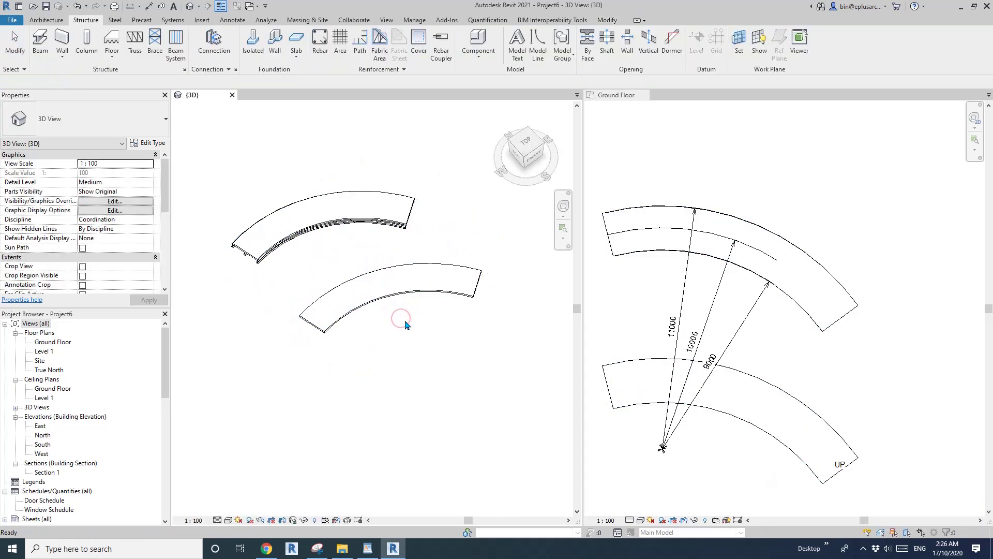
pyautogui.moveTo(401, 321)
pyautogui.keyDown('shift'); pyautogui.mouseDown(button='middle')
pyautogui.moveTo(402, 303)
pyautogui.moveTo(366, 306)
pyautogui.moveTo(367, 297)
pyautogui.moveTo(390, 311)
pyautogui.moveTo(387, 331)
pyautogui.mouseUp(button='middle'); pyautogui.keyUp('shift')
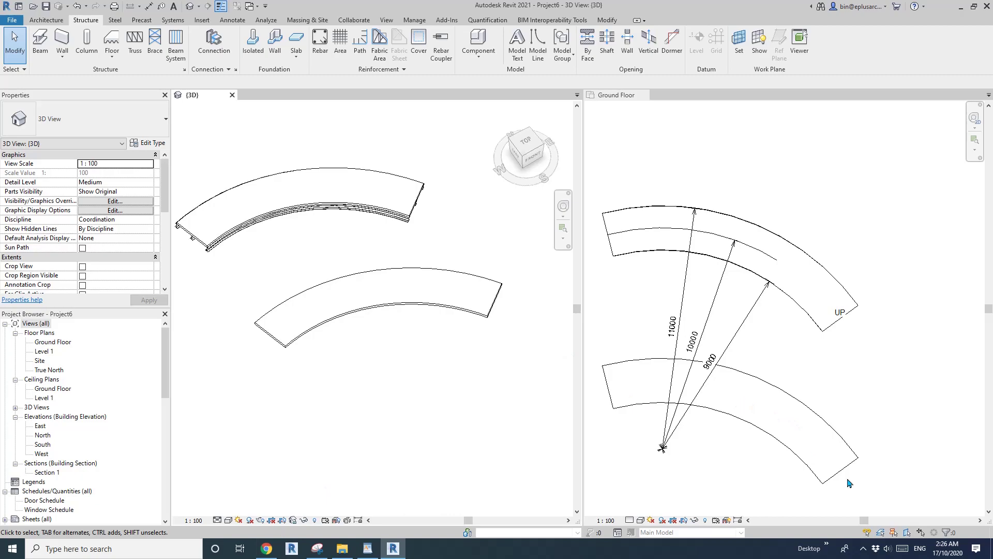
# Switch to Chrome to view the curved steel bridge reference images and return to Revit.
pyautogui.click(686, 414)
pyautogui.click(266, 548)
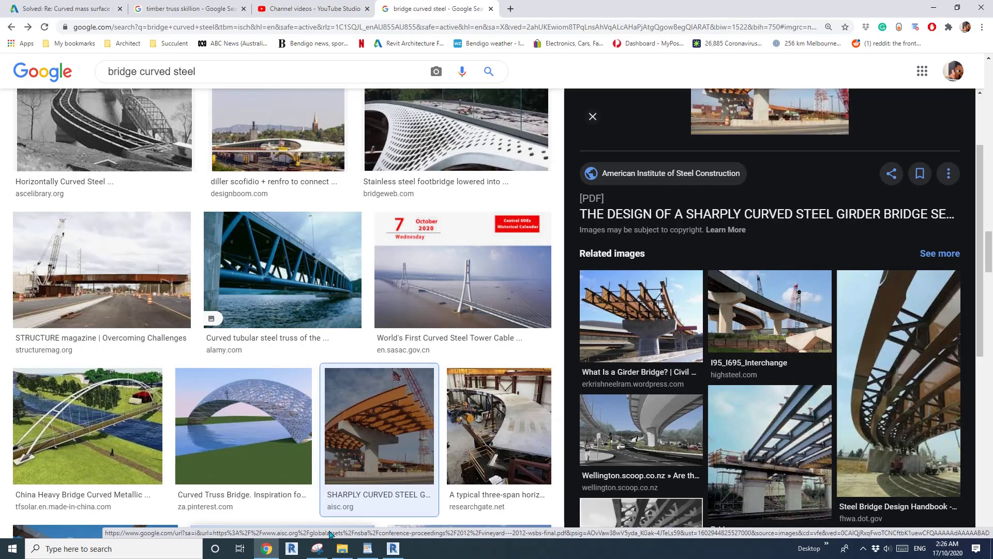
pyautogui.click(393, 549)
pyautogui.click(707, 381)
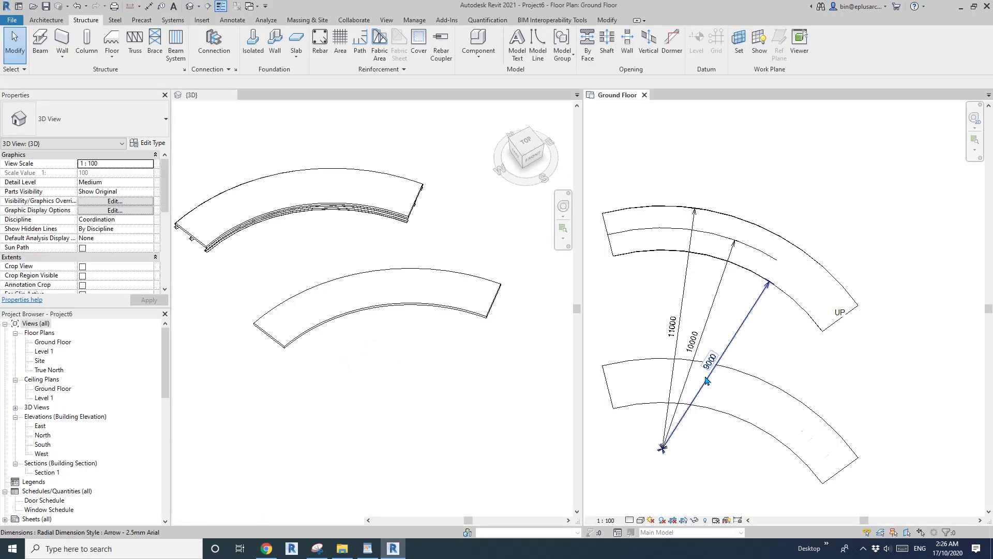
# Place three vertical UC305x305x97 columns on the Ground Floor plan near the copied ramp's west end, east end and middle.
pyautogui.moveTo(662, 394); pyautogui.dragTo(674, 353, button='middle')
pyautogui.click(87, 52)
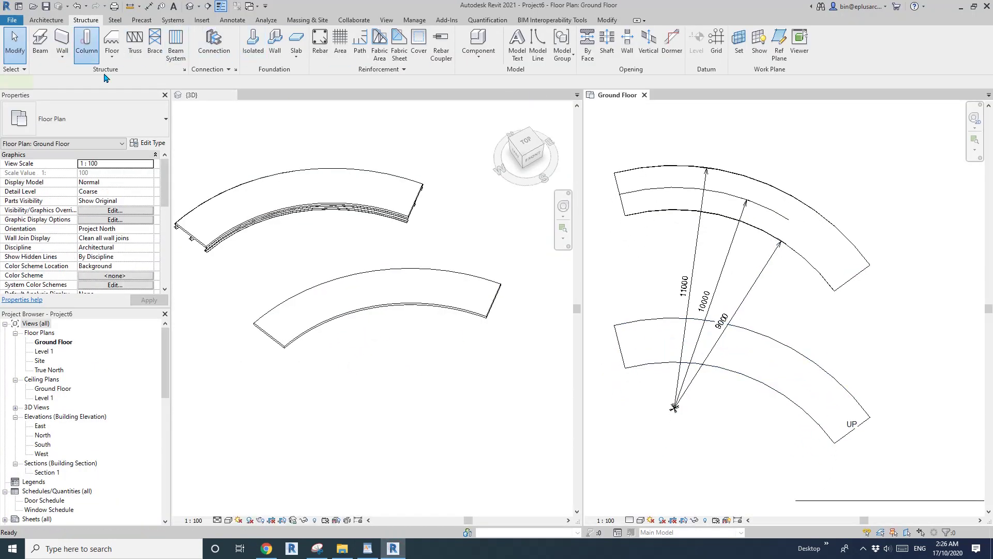
pyautogui.scroll(3, 627, 353)
pyautogui.click(624, 346)
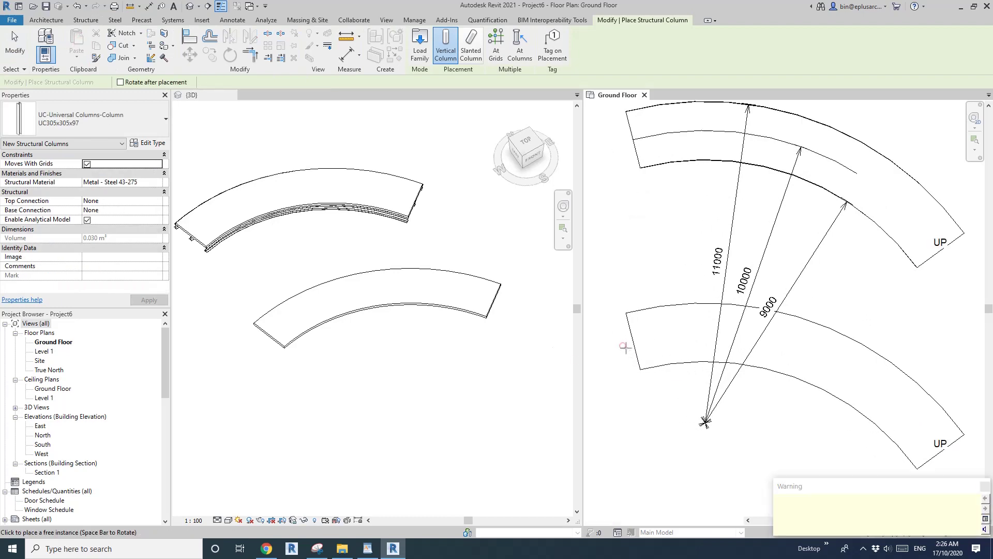
pyautogui.moveTo(899, 454); pyautogui.dragTo(844, 415, button='middle')
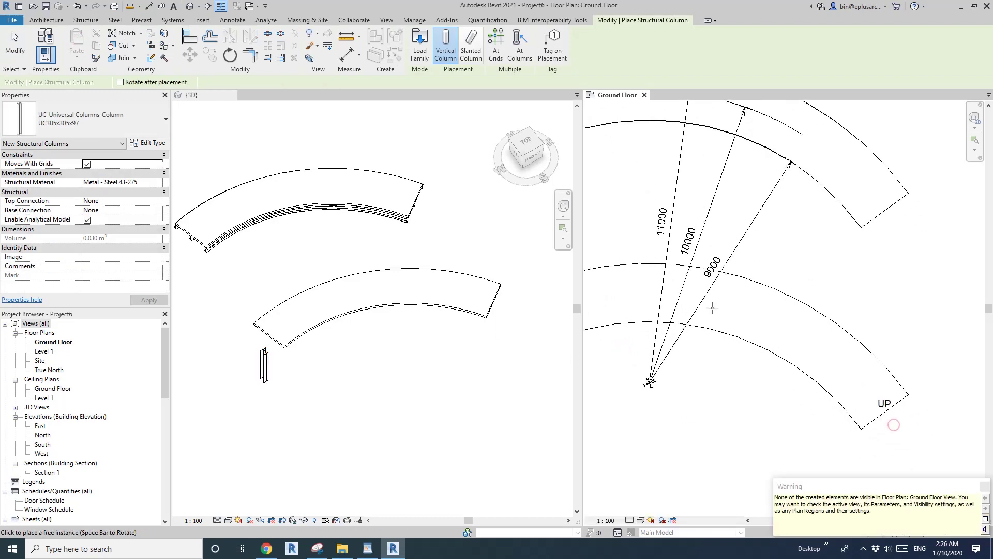
pyautogui.click(894, 425)
pyautogui.click(721, 339)
pyautogui.scroll(-1, 721, 339)
pyautogui.press('Escape')
pyautogui.press('Escape')
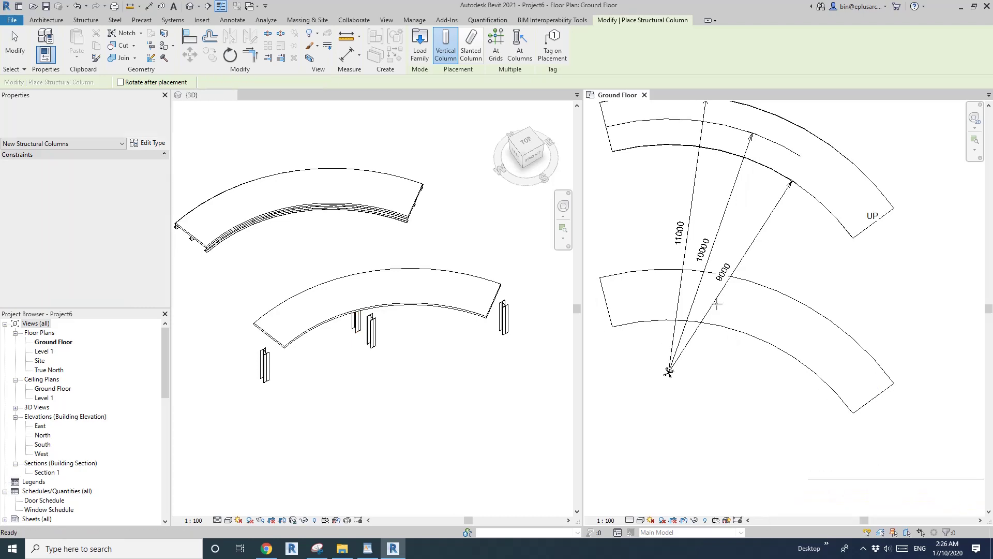
# Close the Ground Floor plan, open the Site plan and tile it beside the 3D view.
pyautogui.click(644, 96)
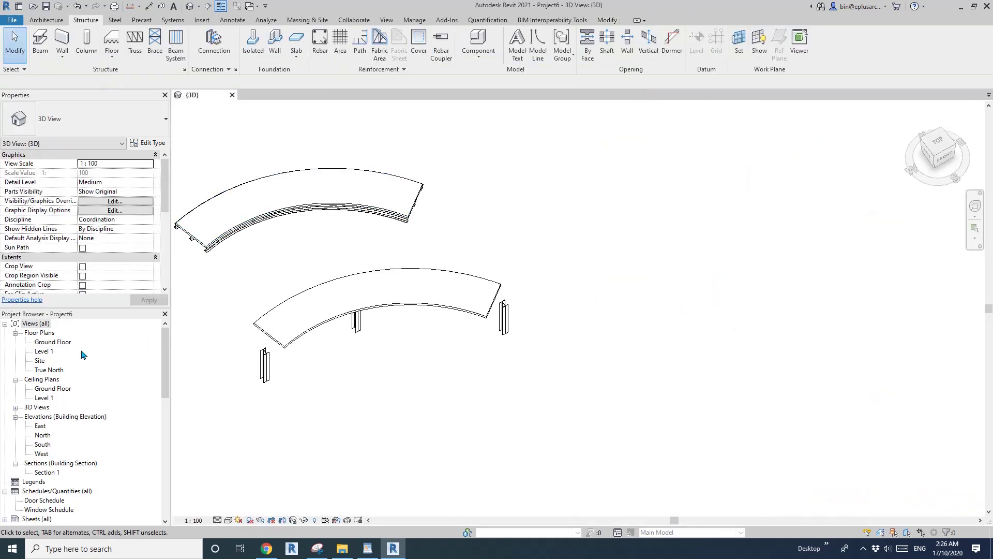
pyautogui.doubleClick(40, 361)
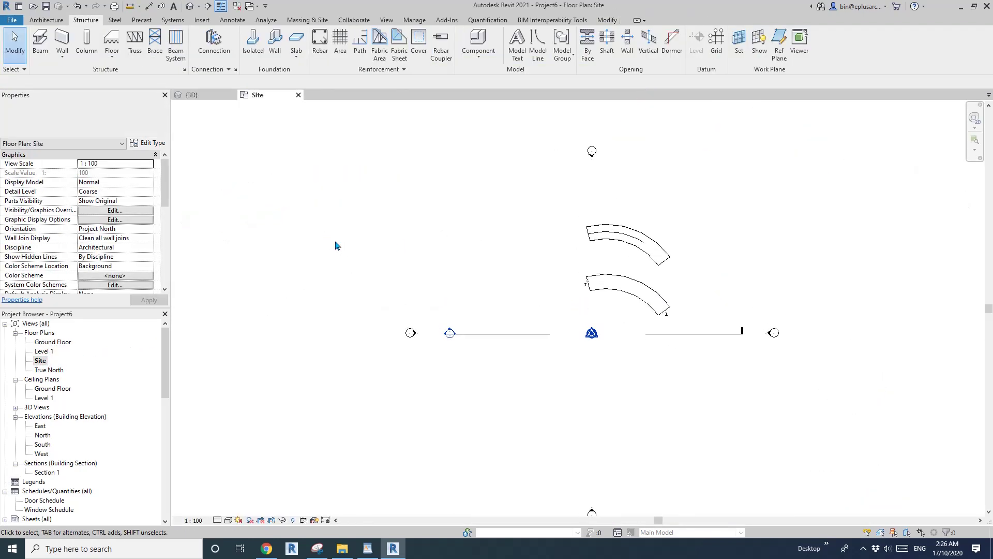
pyautogui.press('w')
pyautogui.press('t')
pyautogui.moveTo(408, 244); pyautogui.dragTo(370, 255, button='middle')
pyautogui.moveTo(492, 273); pyautogui.dragTo(336, 281, button='middle')
pyautogui.scroll(3, 408, 290)
pyautogui.moveTo(425, 291); pyautogui.dragTo(394, 299, button='middle')
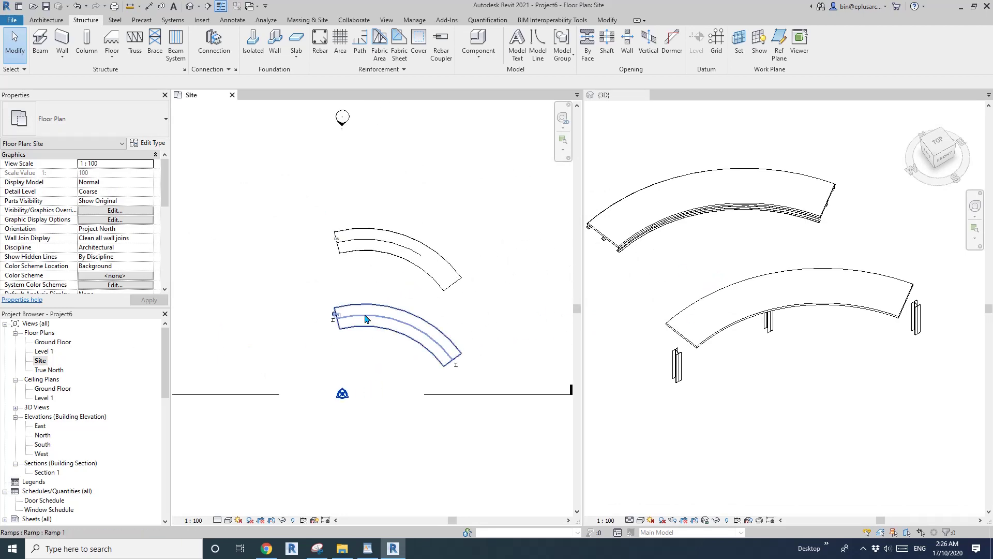
# Align the east column to the copied ramp's east end edge and to the ramp's centreline.
pyautogui.scroll(5, 389, 335)
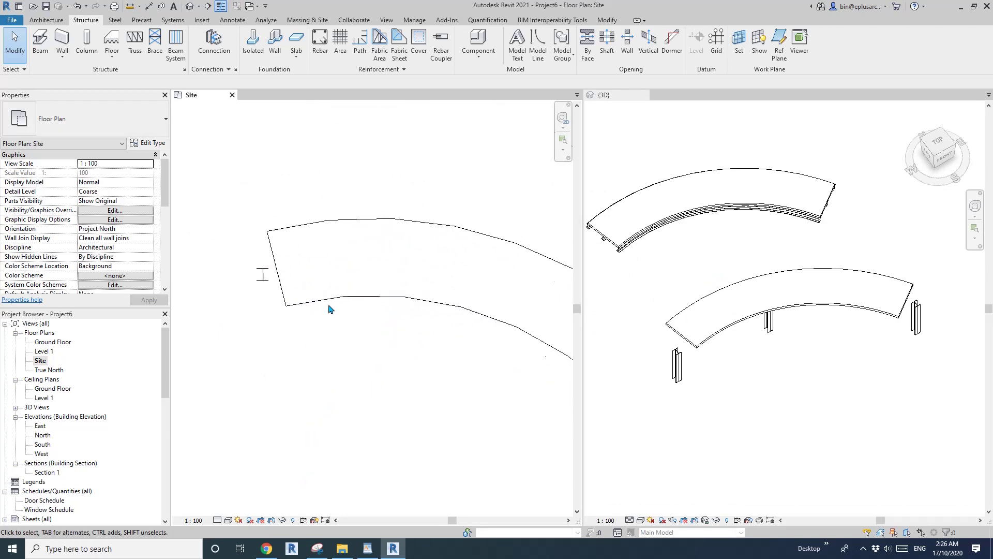
pyautogui.moveTo(321, 314); pyautogui.dragTo(436, 333, button='middle')
pyautogui.scroll(1, 481, 381)
pyautogui.press('l')
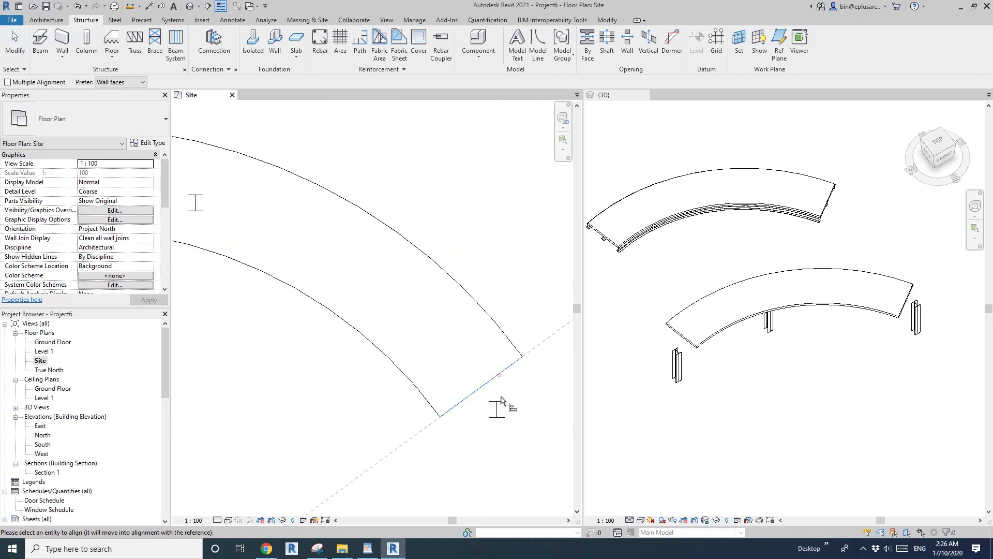
pyautogui.click(500, 402)
pyautogui.scroll(1, 465, 401)
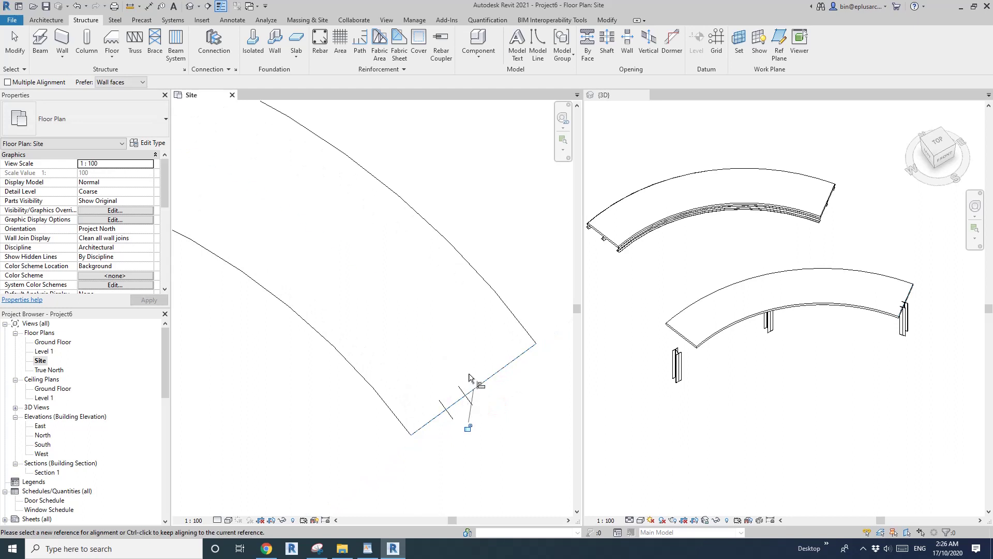
pyautogui.click(455, 404)
# Align the west column to the copied ramp's west end edge and to the ramp's centreline.
pyautogui.scroll(-3, 483, 380)
pyautogui.moveTo(186, 314); pyautogui.dragTo(388, 348, button='middle')
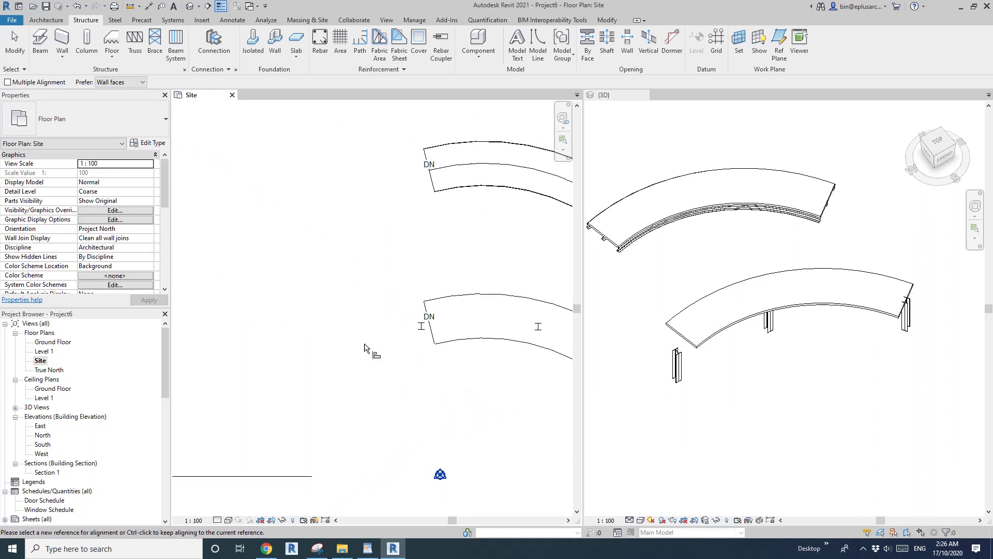
pyautogui.scroll(2, 390, 342)
pyautogui.click(459, 312)
pyautogui.scroll(1, 472, 290)
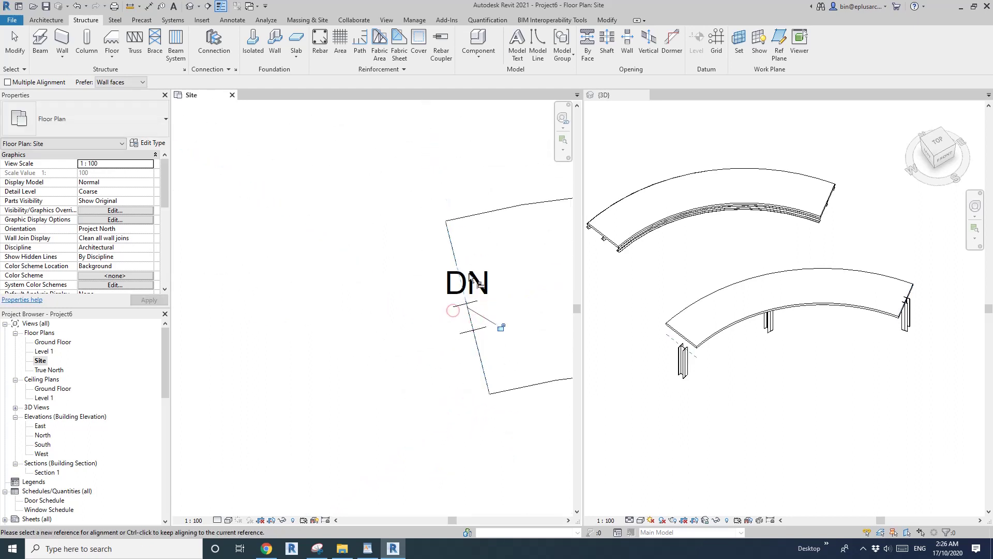
pyautogui.click(468, 319)
pyautogui.scroll(-2, 436, 320)
pyautogui.moveTo(538, 329); pyautogui.dragTo(398, 329, button='middle')
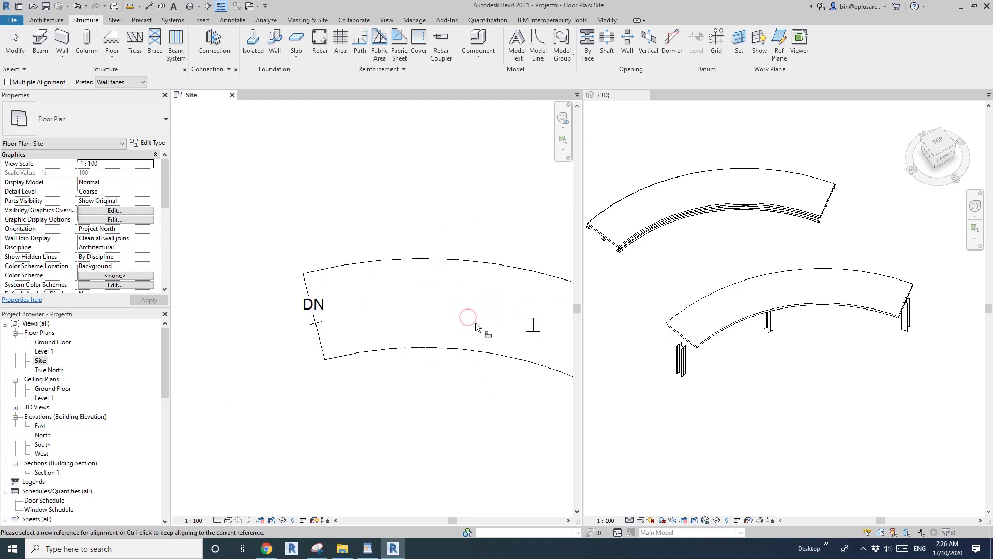
pyautogui.moveTo(495, 329); pyautogui.dragTo(422, 324, button='middle')
pyautogui.press('Escape')
pyautogui.press('Escape')
# Draw a detail line across the copied ramp from the inner edge's midpoint to the outer edge.
pyautogui.scroll(-1, 485, 356)
pyautogui.moveTo(485, 356); pyautogui.dragTo(408, 334, button='middle')
pyautogui.press('d')
pyautogui.press('l')
pyautogui.scroll(1, 407, 329)
pyautogui.click(377, 344)
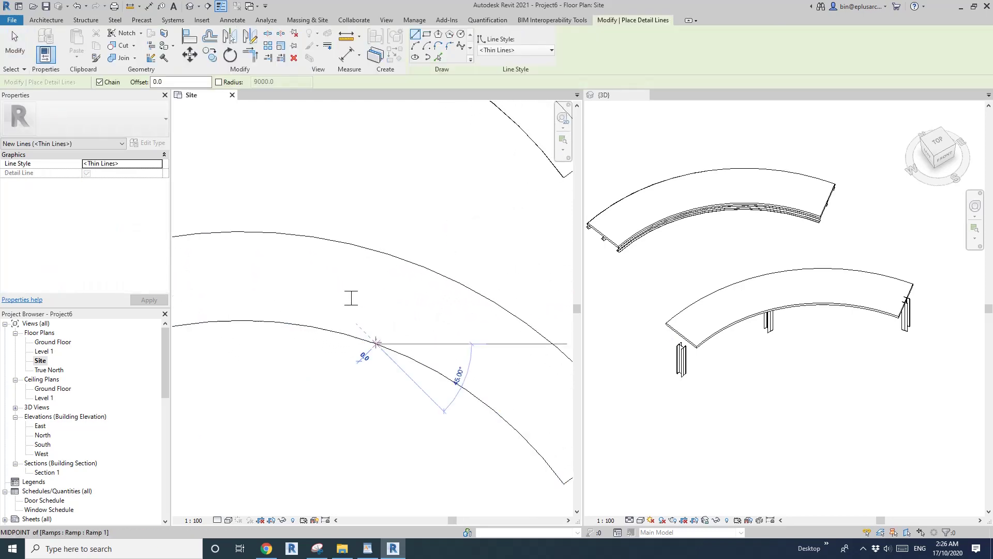
pyautogui.click(407, 260)
pyautogui.press('Escape')
pyautogui.press('Escape')
# Align the middle column to the detail line across the ramp and to the ramp's centreline.
pyautogui.scroll(2, 393, 290)
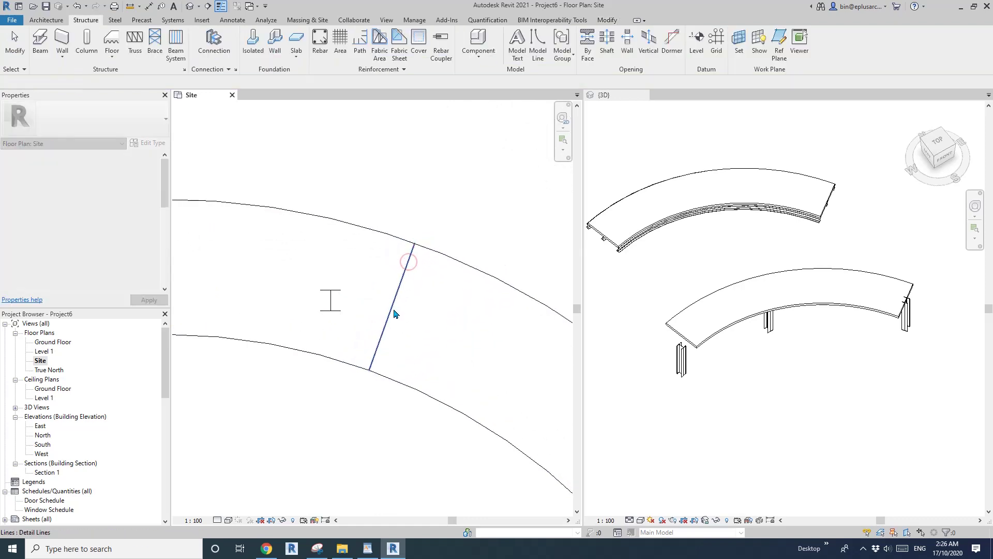
pyautogui.press('a')
pyautogui.press('l')
pyautogui.click(402, 282)
pyautogui.click(332, 301)
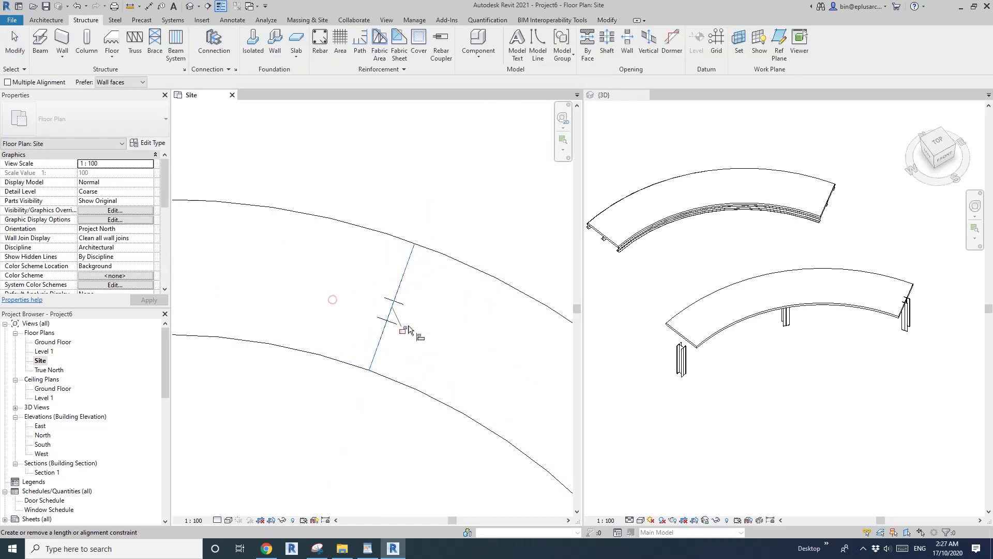
pyautogui.press('Escape')
pyautogui.press('Escape')
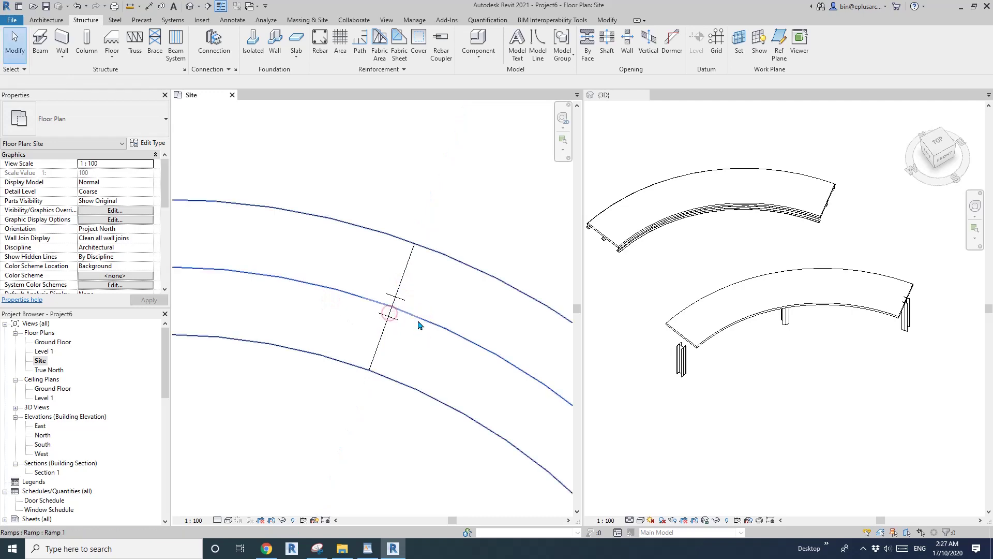
# Delete the detail line drawn across the middle of the copied ramp.
pyautogui.click(410, 263)
pyautogui.press('Delete')
pyautogui.scroll(-2, 419, 273)
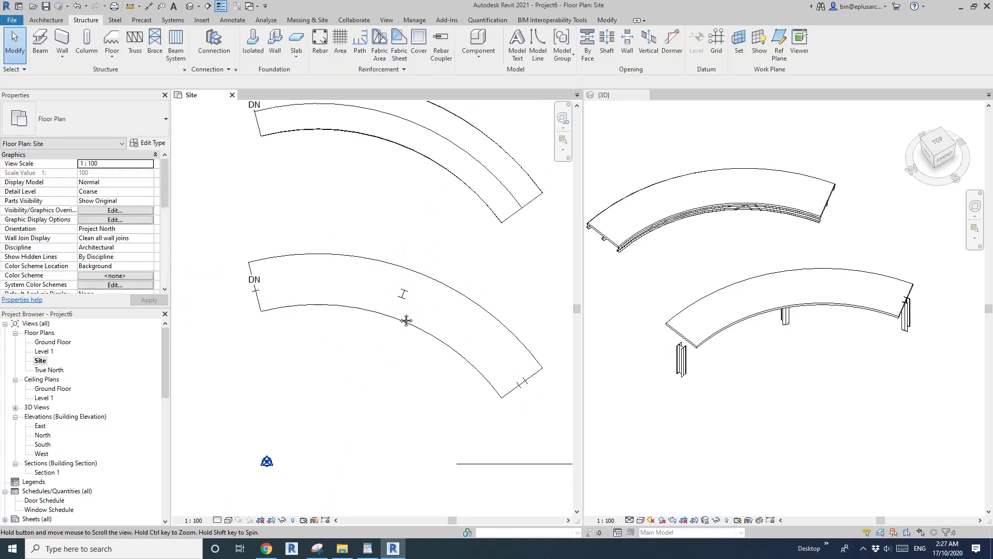
pyautogui.moveTo(464, 327); pyautogui.dragTo(466, 330, button='middle')
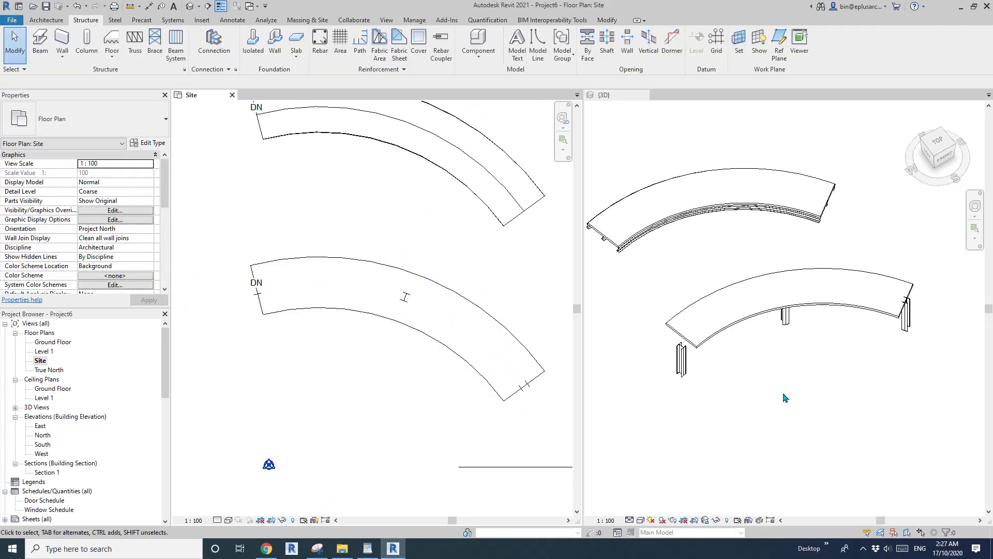
# Place a spot elevation in 3D on the bottom edge of the copied ramp's west end, above the column.
pyautogui.keyDown('shift'); pyautogui.moveTo(784, 398); pyautogui.dragTo(756, 302, button='middle'); pyautogui.keyUp('shift')
pyautogui.scroll(3, 756, 302)
pyautogui.moveTo(680, 315); pyautogui.dragTo(716, 310, button='middle')
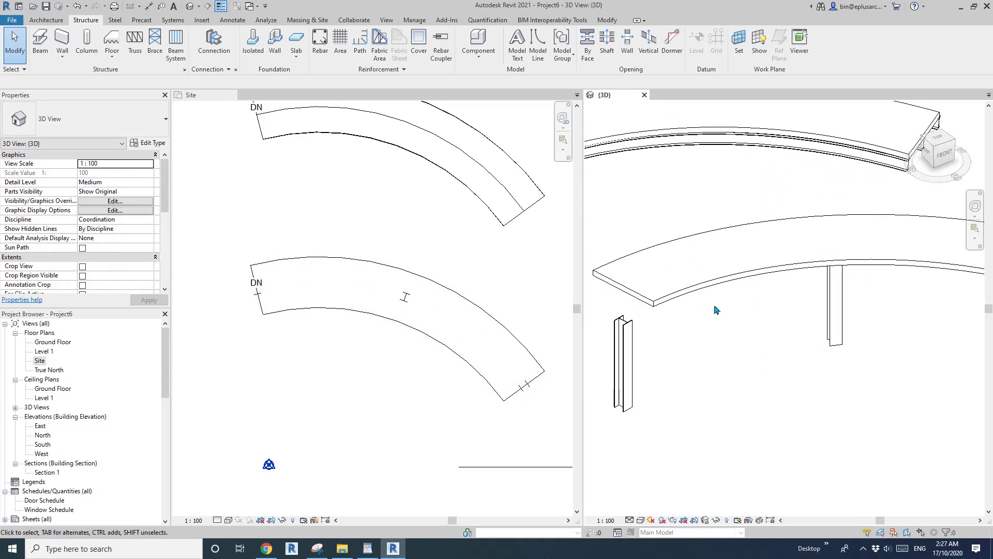
pyautogui.scroll(-1, 651, 329)
pyautogui.moveTo(630, 333); pyautogui.dragTo(672, 332, button='middle')
pyautogui.scroll(1, 652, 330)
pyautogui.click(652, 330)
pyautogui.scroll(2, 655, 330)
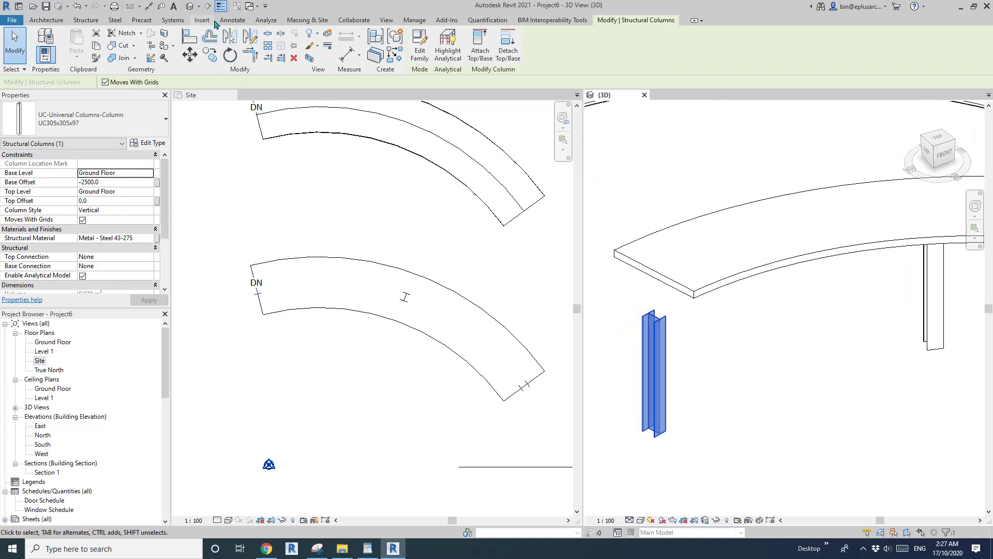
pyautogui.click(231, 20)
pyautogui.click(185, 41)
pyautogui.scroll(3, 627, 327)
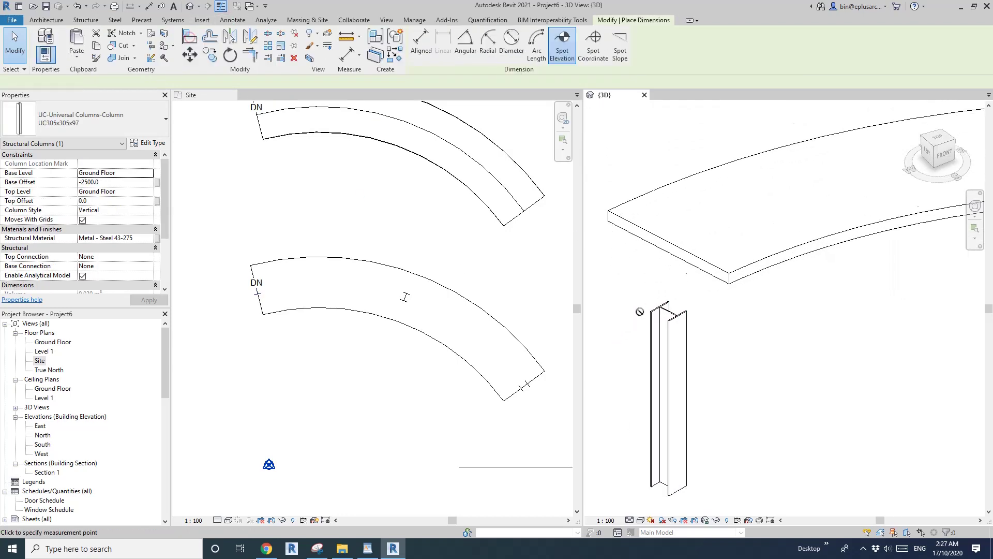
pyautogui.click(738, 351)
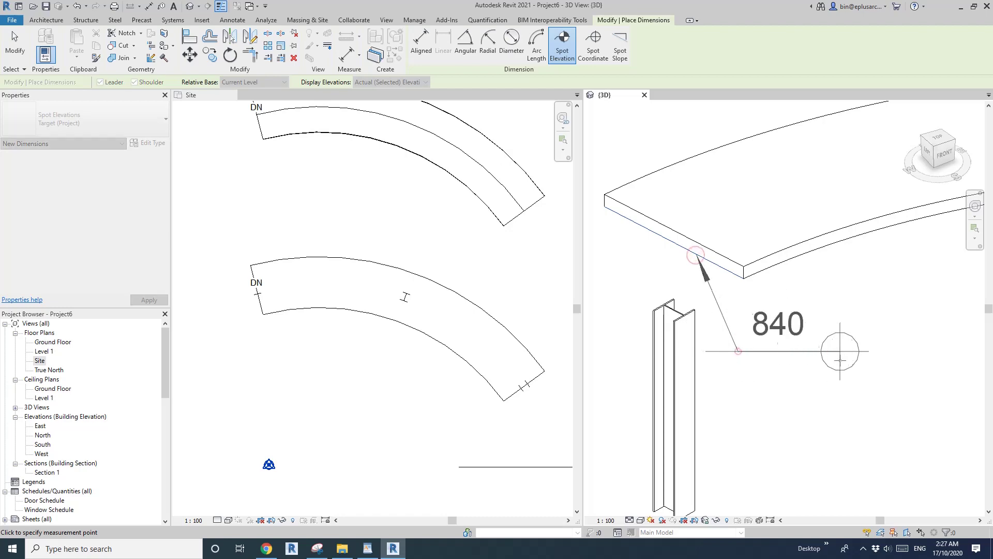
pyautogui.click(839, 353)
pyautogui.moveTo(839, 352); pyautogui.dragTo(837, 354, button='middle')
pyautogui.press('Escape')
# Set the west column's Top Offset to 840.1, matching the exact value of the spot elevation.
pyautogui.click(786, 335)
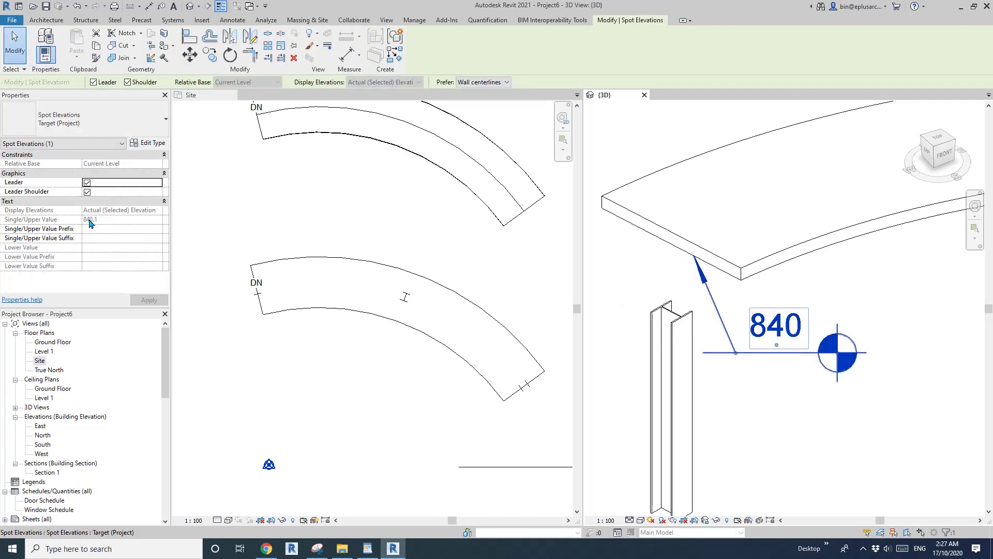
pyautogui.scroll(1, 534, 324)
pyautogui.click(675, 325)
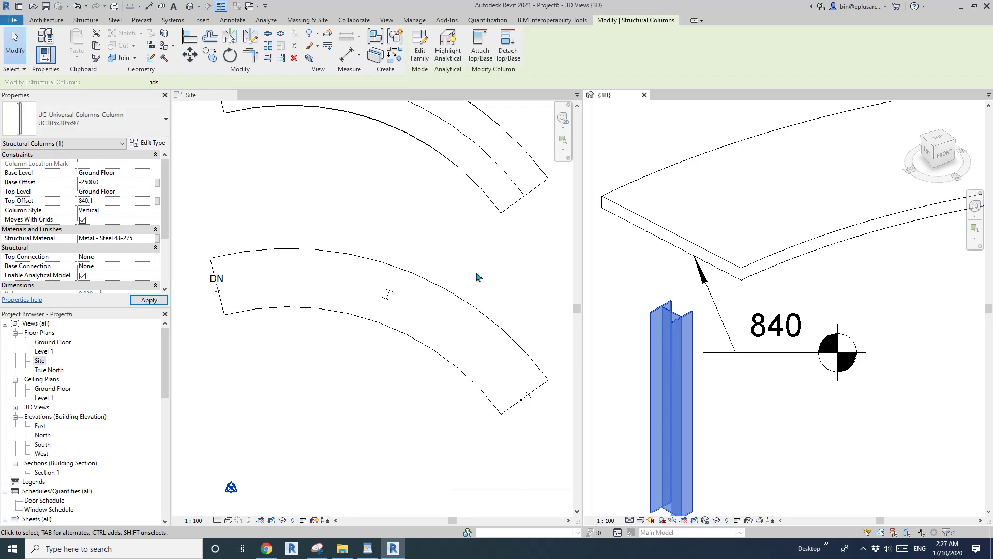
pyautogui.press('Escape')
# Examine in 3D how the west column's top meets the underside of the copied ramp.
pyautogui.scroll(-2, 687, 284)
pyautogui.moveTo(687, 283)
pyautogui.mouseDown(button='middle')
pyautogui.moveTo(611, 280)
pyautogui.moveTo(642, 211)
pyautogui.moveTo(608, 366)
pyautogui.mouseUp(button='middle')
pyautogui.click(631, 290)
pyautogui.moveTo(633, 291); pyautogui.dragTo(636, 411, button='middle')
pyautogui.keyDown('shift'); pyautogui.moveTo(636, 411); pyautogui.dragTo(630, 253, button='middle'); pyautogui.keyUp('shift')
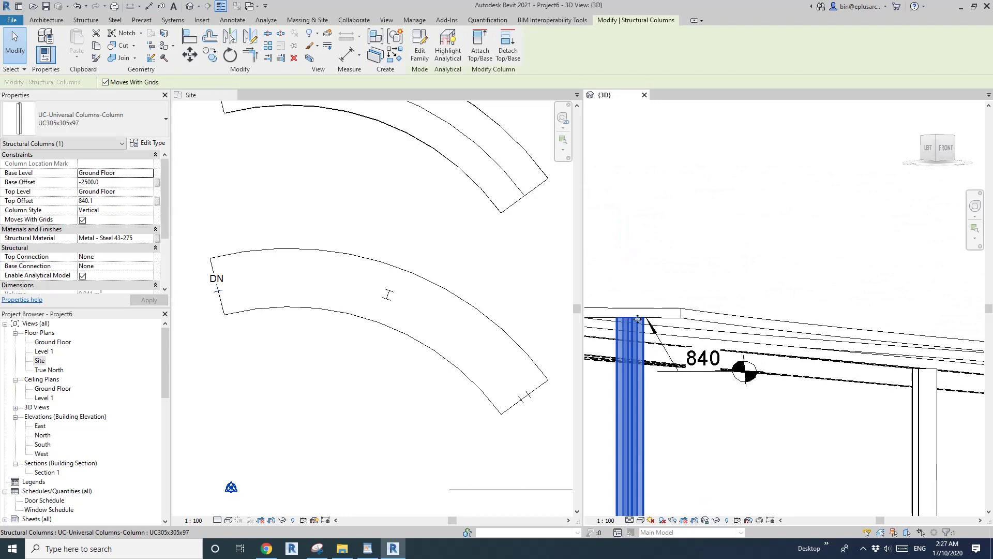
pyautogui.scroll(-2, 645, 321)
pyautogui.moveTo(655, 323)
pyautogui.keyDown('shift'); pyautogui.mouseDown(button='middle')
pyautogui.moveTo(672, 388)
pyautogui.moveTo(621, 387)
pyautogui.mouseUp(button='middle'); pyautogui.keyUp('shift')
pyautogui.press('Escape')
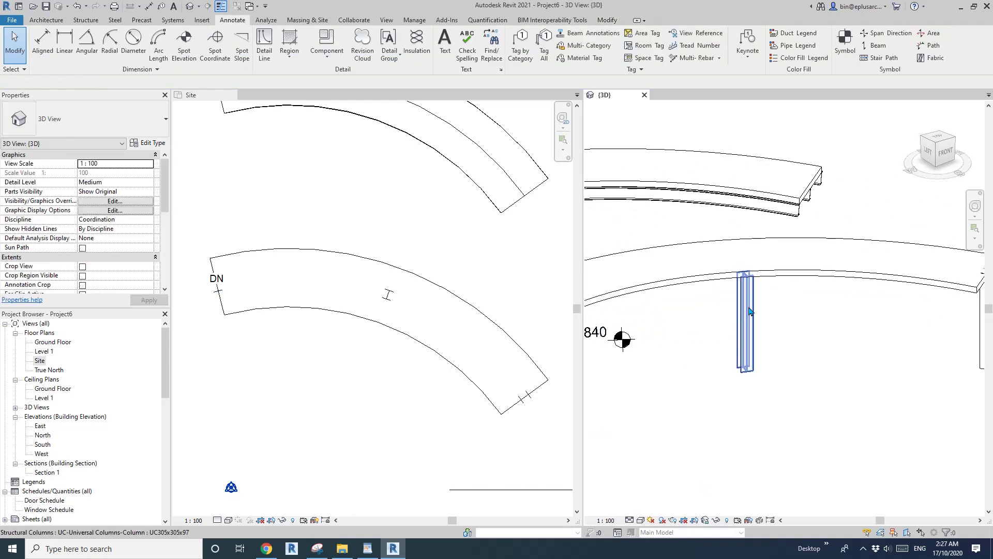
# Try to place a spot elevation on the copied ramp's underside above the middle column.
pyautogui.keyDown('shift'); pyautogui.moveTo(749, 311); pyautogui.dragTo(680, 220, button='middle'); pyautogui.keyUp('shift')
pyautogui.click(704, 311)
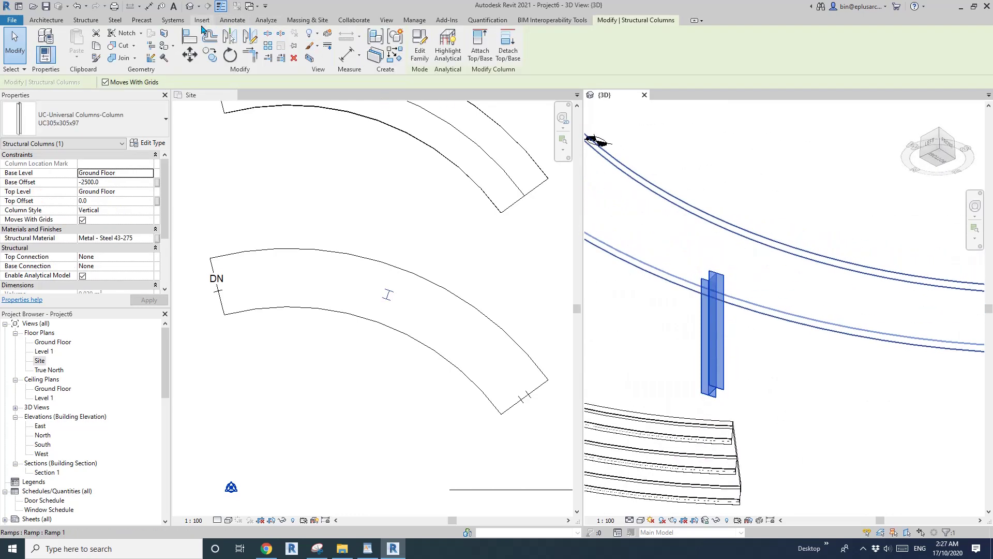
pyautogui.click(232, 20)
pyautogui.click(192, 42)
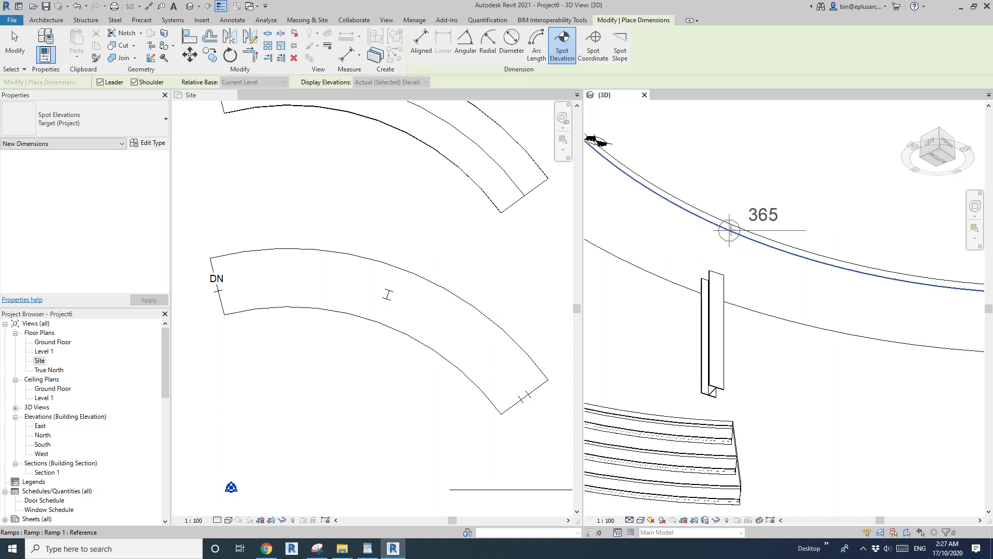
pyautogui.scroll(-3, 708, 267)
pyautogui.moveTo(713, 269); pyautogui.dragTo(654, 255, button='middle')
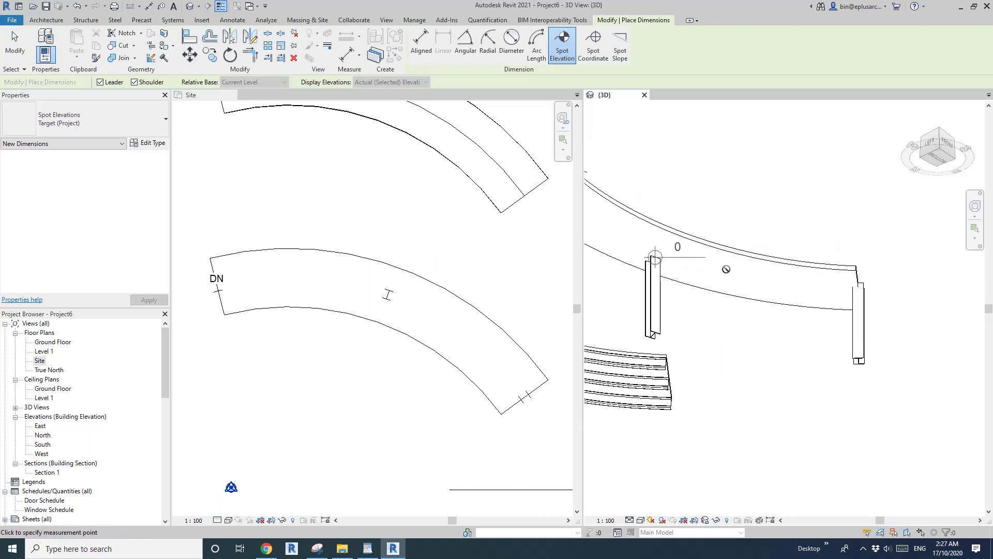
pyautogui.scroll(2, 742, 273)
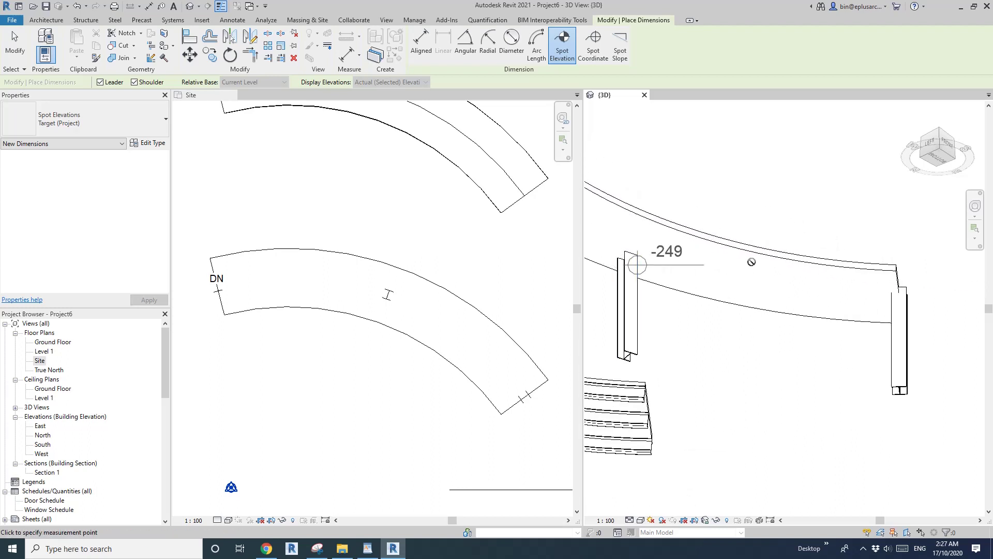
pyautogui.press('Escape')
pyautogui.scroll(-4, 714, 286)
pyautogui.keyDown('shift'); pyautogui.moveTo(703, 276); pyautogui.dragTo(742, 307, button='middle'); pyautogui.keyUp('shift')
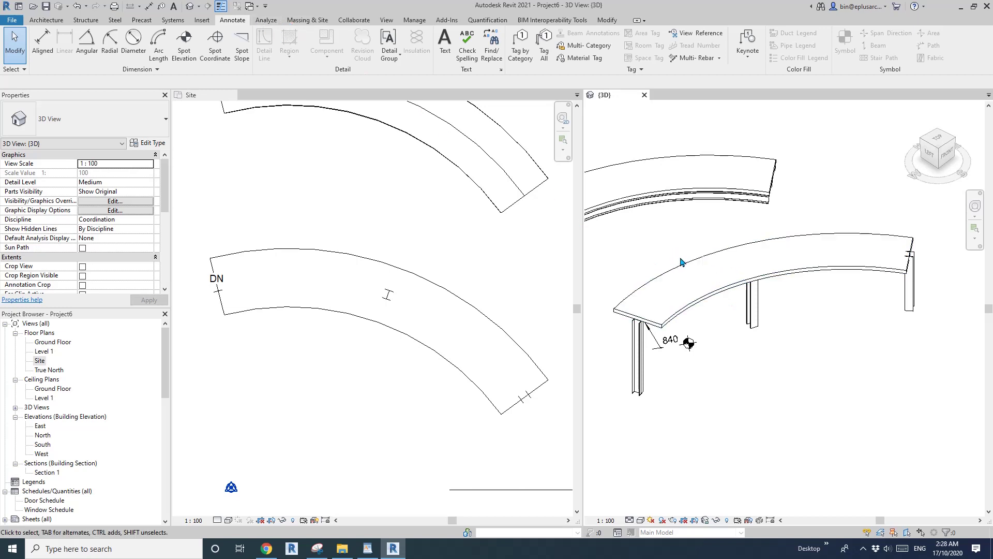
pyautogui.moveTo(681, 260); pyautogui.dragTo(617, 255, button='middle')
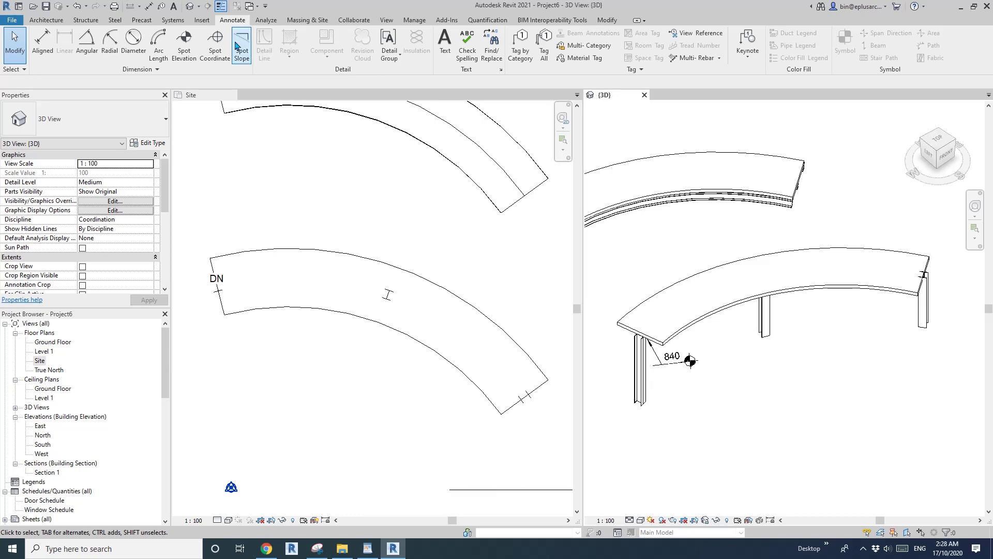
# Check the slab thickness in the copied ramp's type properties, leaving them unchanged.
pyautogui.click(62, 23)
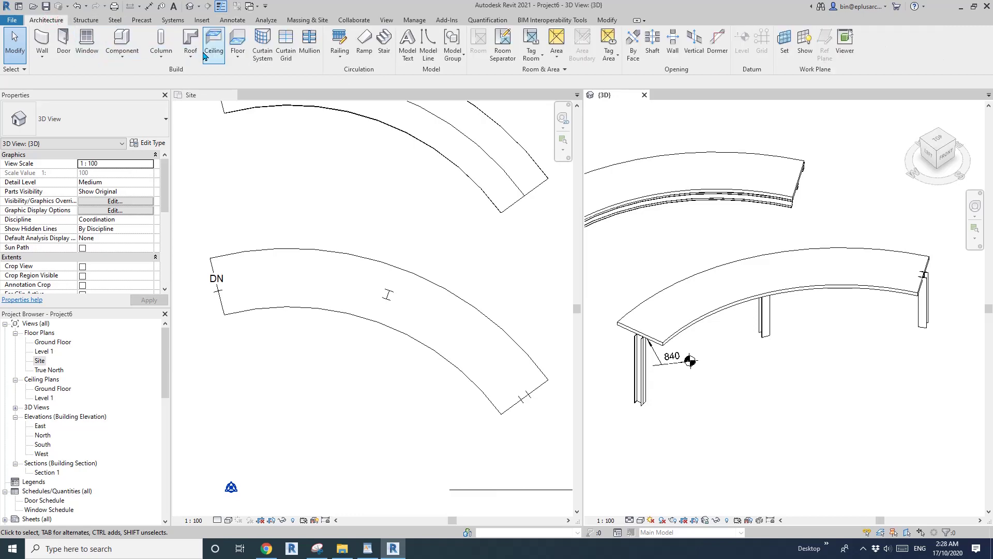
pyautogui.click(695, 316)
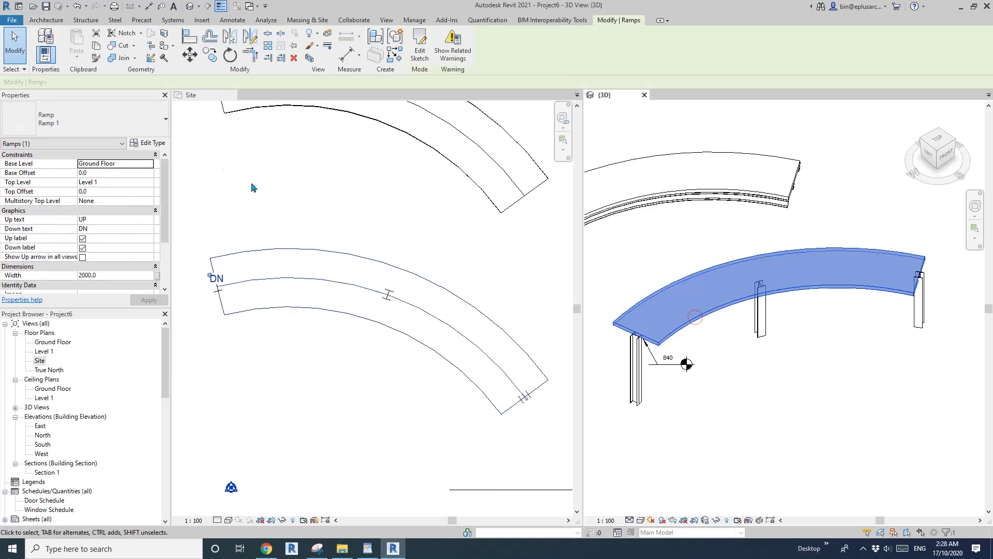
pyautogui.click(155, 144)
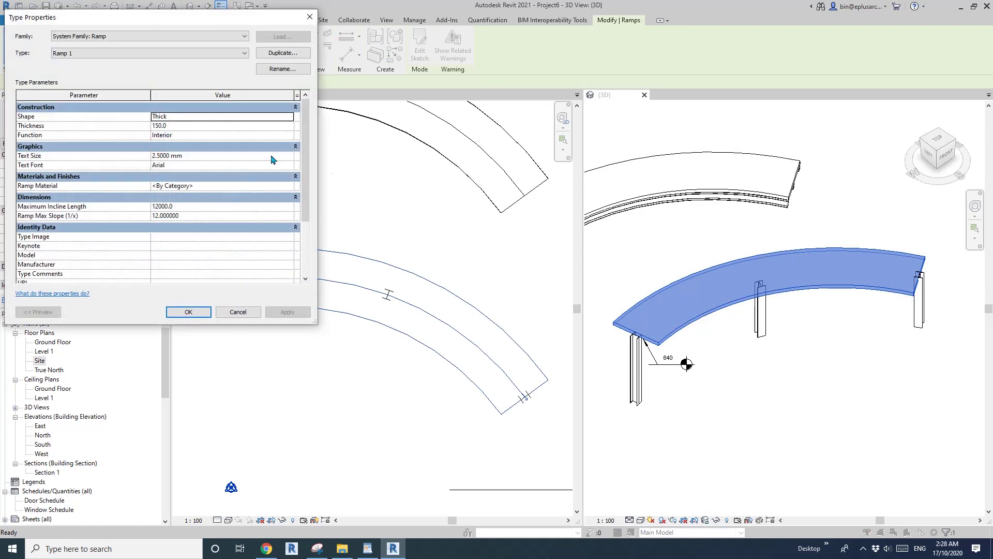
pyautogui.press('Escape')
pyautogui.click(355, 187)
# Create a Generic 150mm floor on Ground Floor, picking the copied ramp's whole outline as its boundary.
pyautogui.click(239, 44)
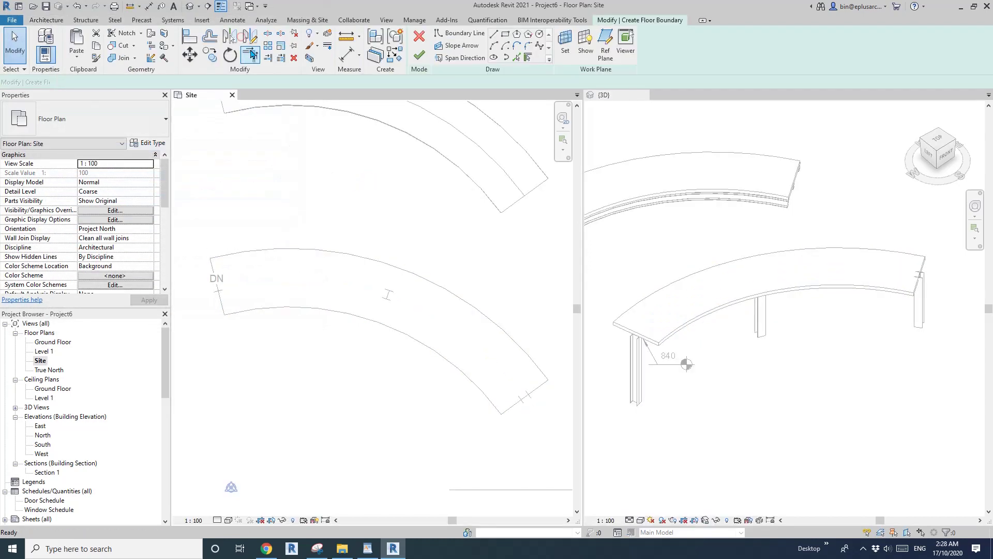
pyautogui.click(647, 255)
pyautogui.click(517, 57)
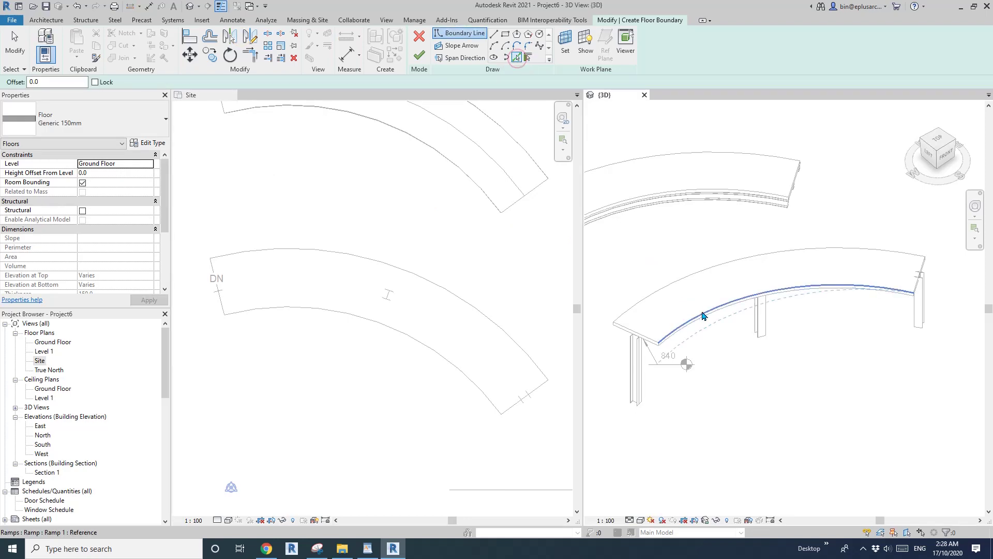
pyautogui.press('Tab')
pyautogui.click(701, 311)
pyautogui.click(419, 55)
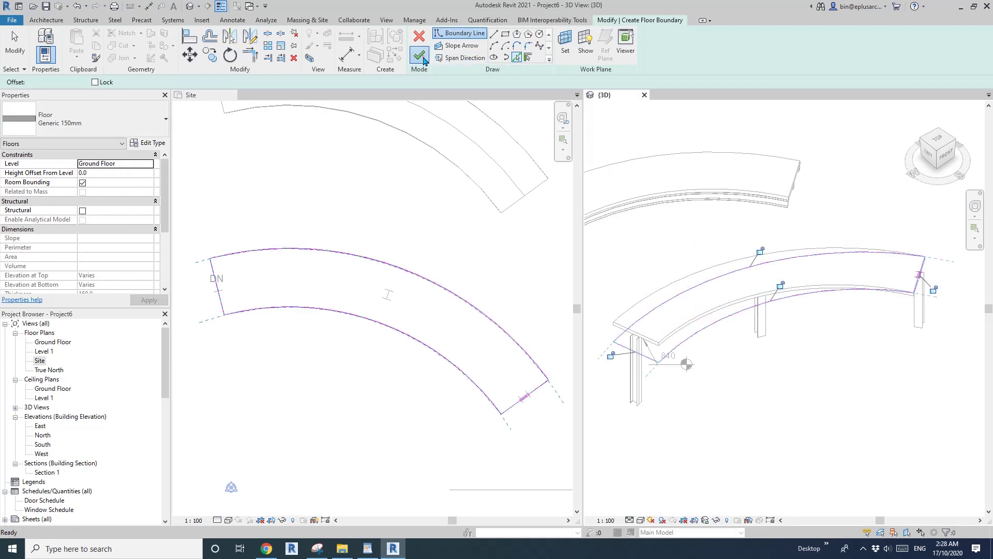
# Modify the new floor's sub-elements, raising its west end edge to an elevation of 991 to match the ramp's slope.
pyautogui.click(458, 52)
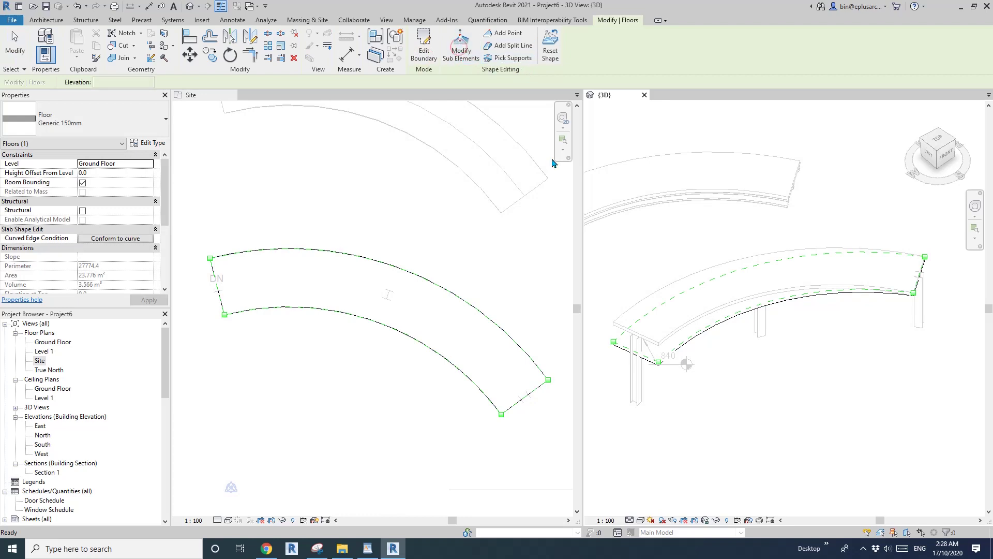
pyautogui.scroll(3, 633, 356)
pyautogui.click(642, 349)
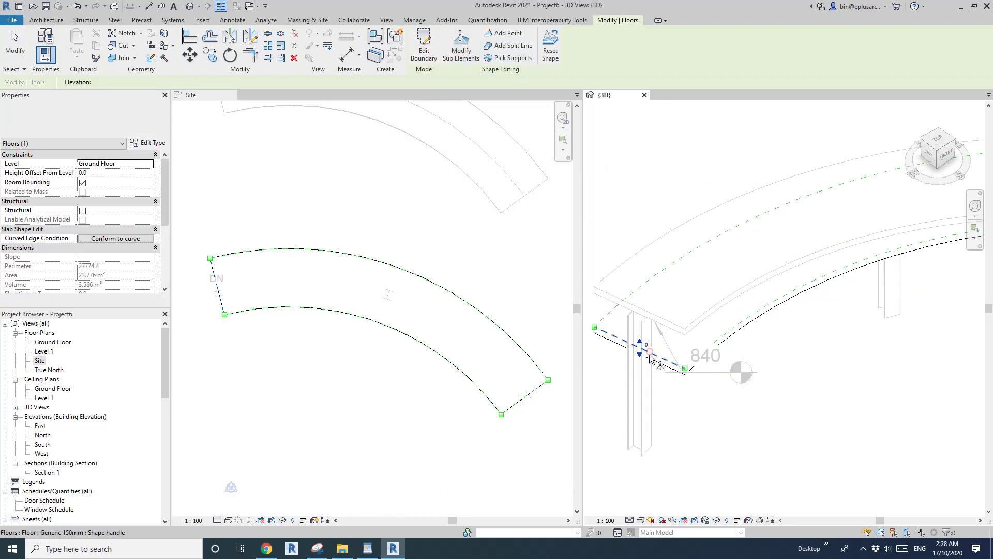
pyautogui.moveTo(642, 347); pyautogui.dragTo(643, 308)
pyautogui.scroll(-4, 678, 327)
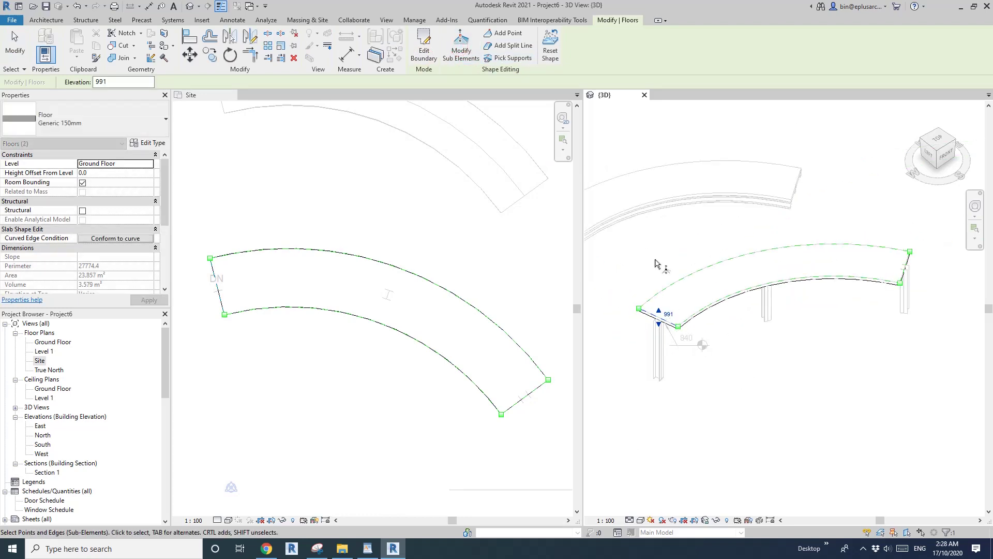
pyautogui.press('Escape')
pyautogui.press('Escape')
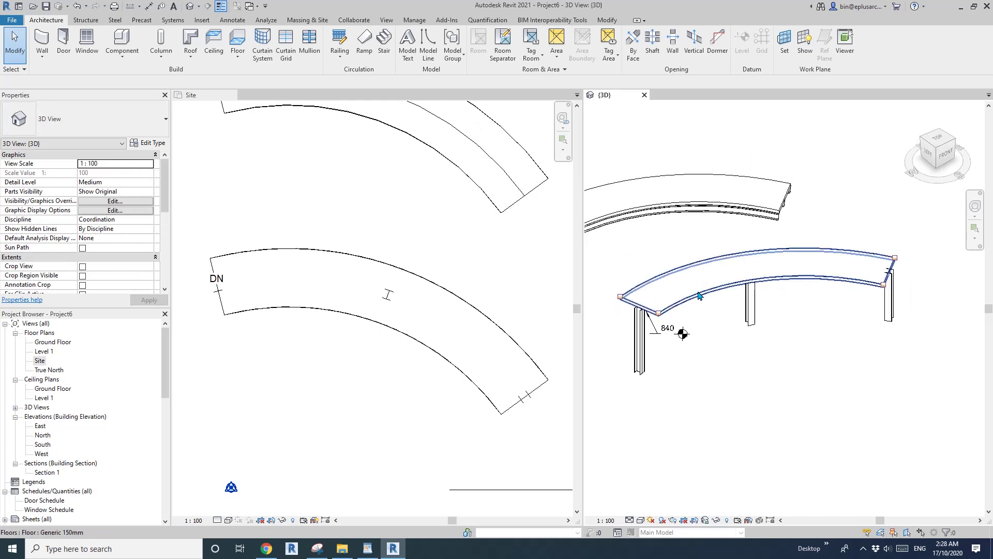
# Examine in 3D how the sloped floor lines up with the copied ramp and the columns.
pyautogui.click(706, 280)
pyautogui.scroll(2, 688, 284)
pyautogui.keyDown('shift'); pyautogui.moveTo(684, 285); pyautogui.dragTo(798, 394, button='middle'); pyautogui.keyUp('shift')
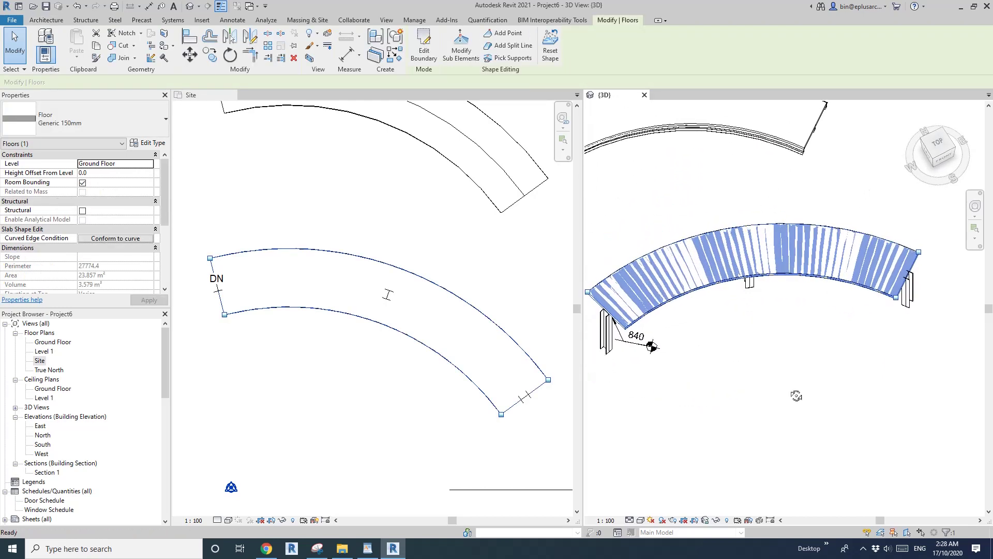
pyautogui.click(681, 343)
pyautogui.keyDown('shift'); pyautogui.moveTo(681, 342); pyautogui.dragTo(667, 275, button='middle'); pyautogui.keyUp('shift')
pyautogui.scroll(2, 713, 250)
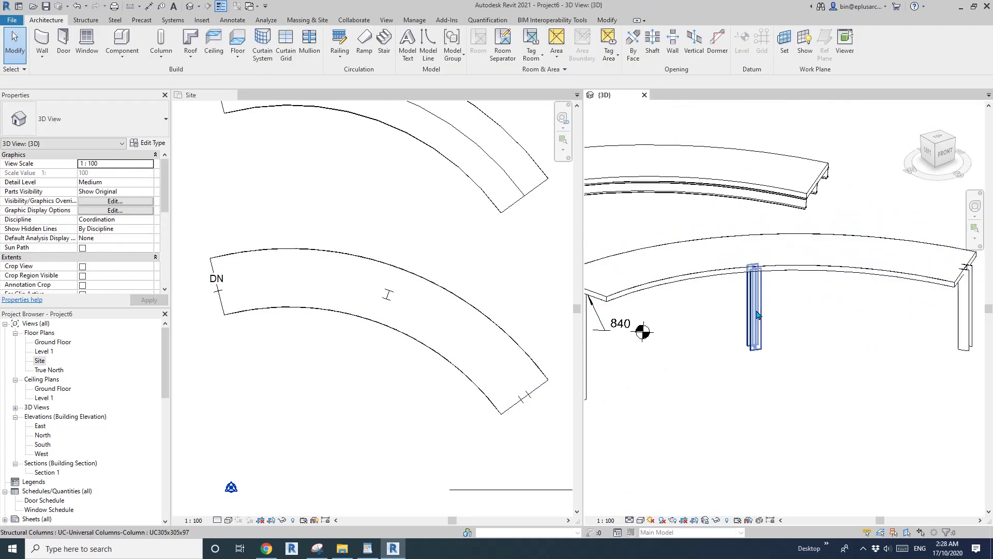
pyautogui.moveTo(785, 330); pyautogui.dragTo(729, 269, button='middle')
# Attach the middle column's top to the sloped floor, detach it from all targets, and check its fit under the floor.
pyautogui.click(705, 310)
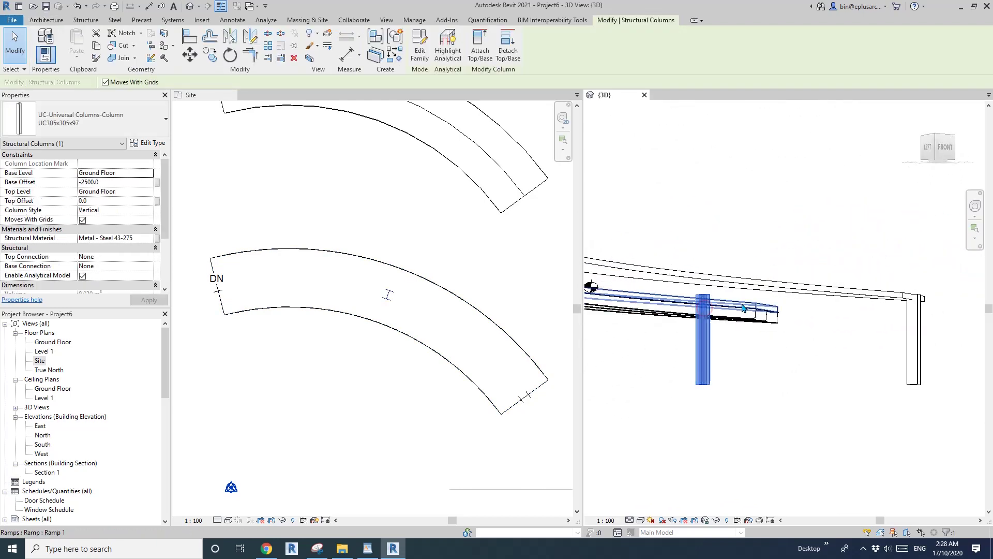
pyautogui.click(476, 49)
pyautogui.click(722, 279)
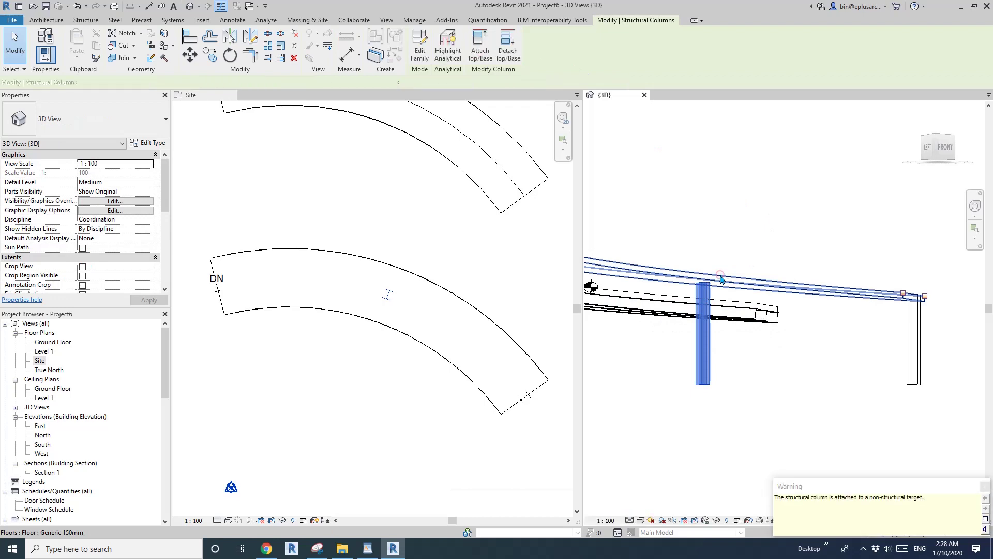
pyautogui.press('Escape')
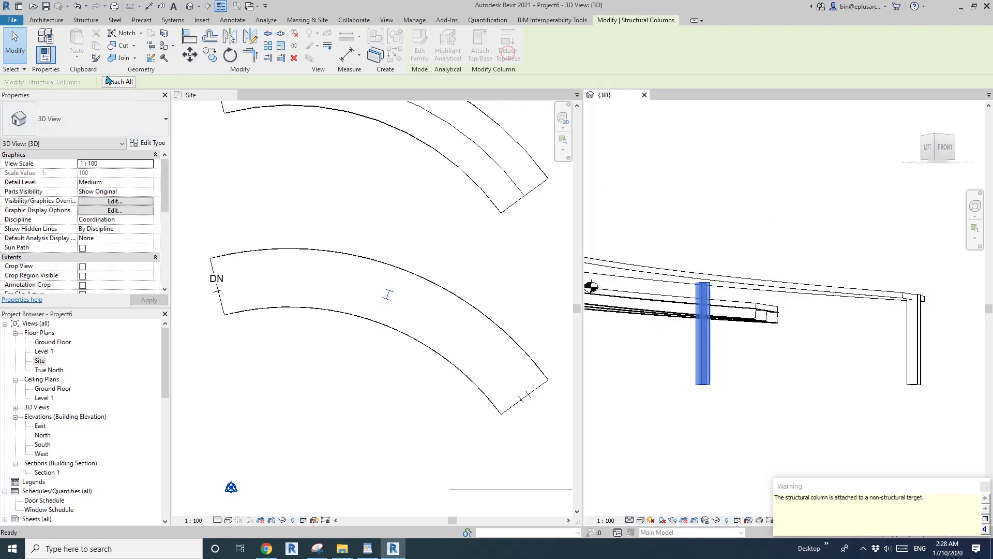
pyautogui.click(699, 300)
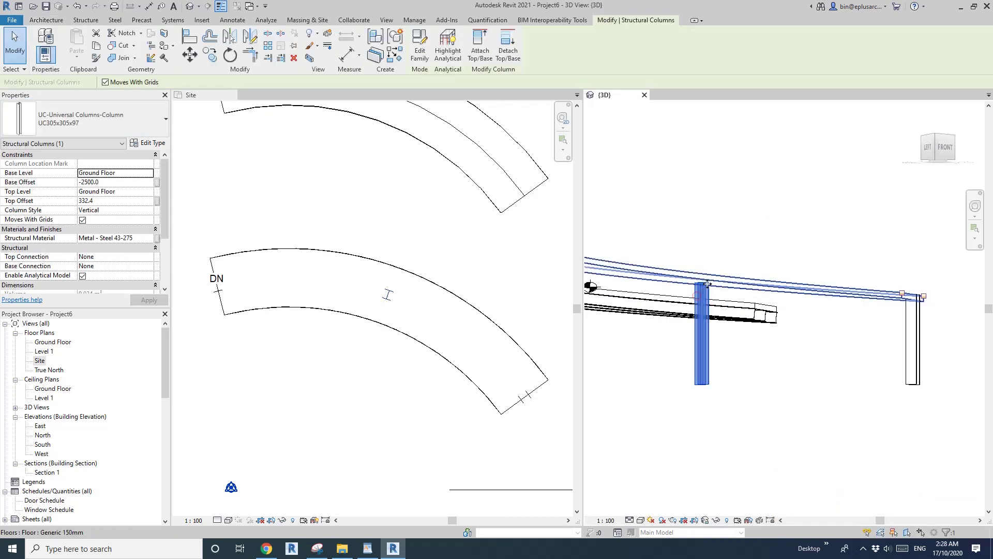
pyautogui.scroll(2, 698, 300)
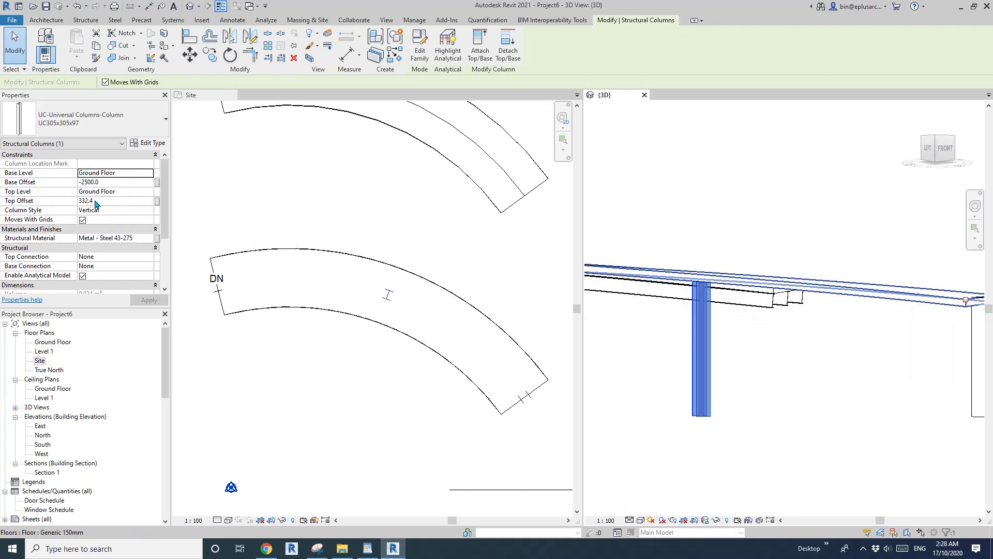
pyautogui.keyDown('shift'); pyautogui.moveTo(754, 301); pyautogui.dragTo(726, 226, button='middle'); pyautogui.keyUp('shift')
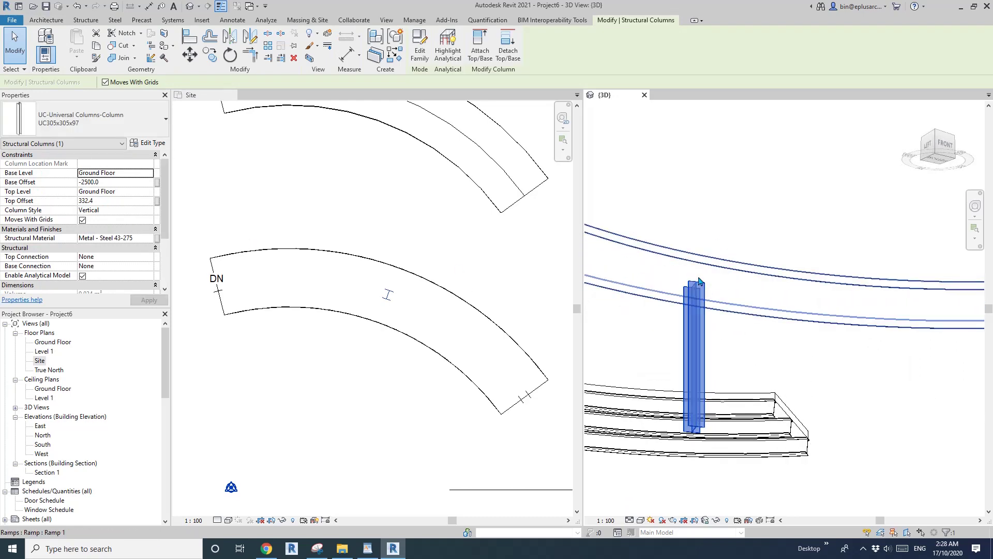
pyautogui.scroll(-2, 875, 300)
pyautogui.moveTo(874, 302); pyautogui.dragTo(750, 306, button='middle')
pyautogui.press('Escape')
# Attach the east column's top to the sloped floor, detach it from the target, and check its fit in 3D.
pyautogui.click(838, 338)
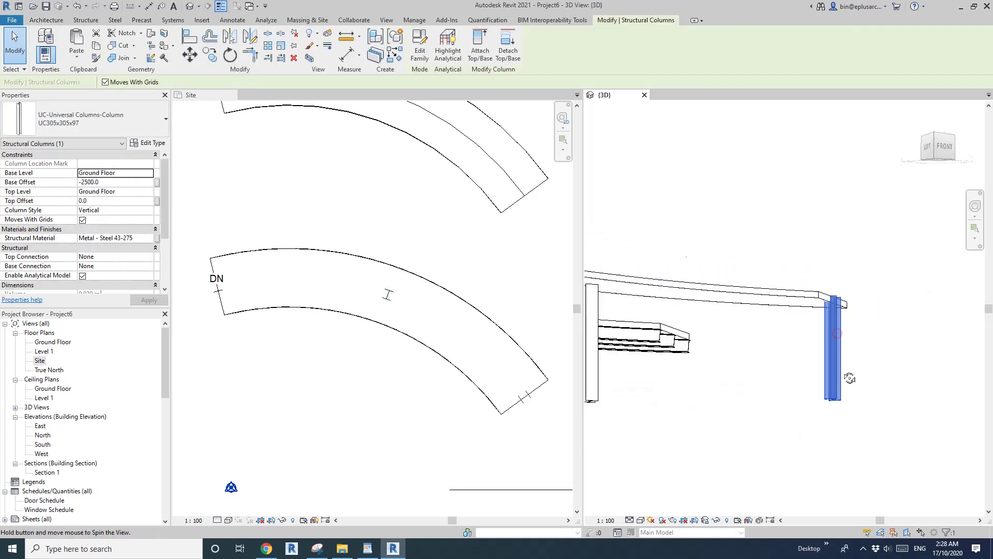
pyautogui.keyDown('shift'); pyautogui.moveTo(838, 337); pyautogui.dragTo(703, 112, button='middle'); pyautogui.keyUp('shift')
pyautogui.press('Escape')
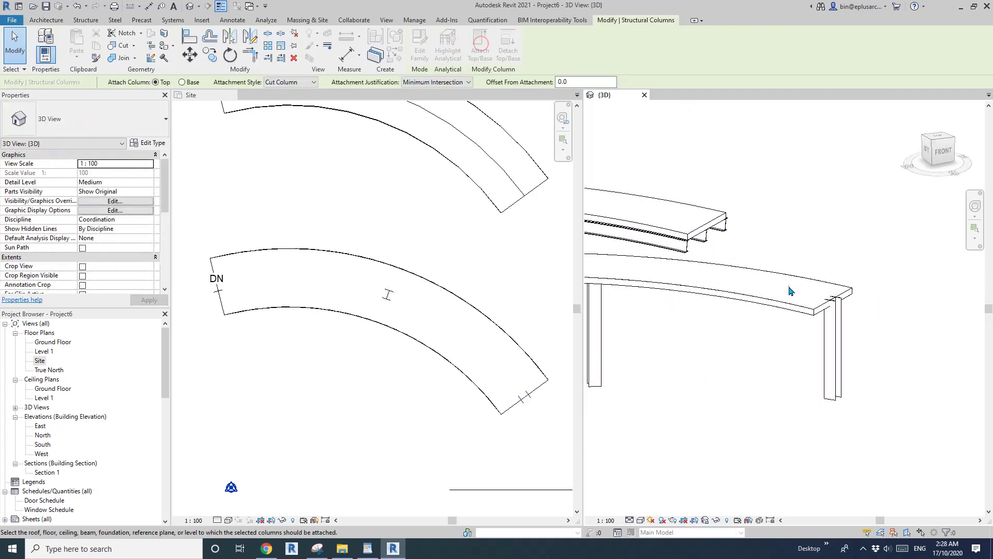
pyautogui.click(843, 347)
pyautogui.click(480, 44)
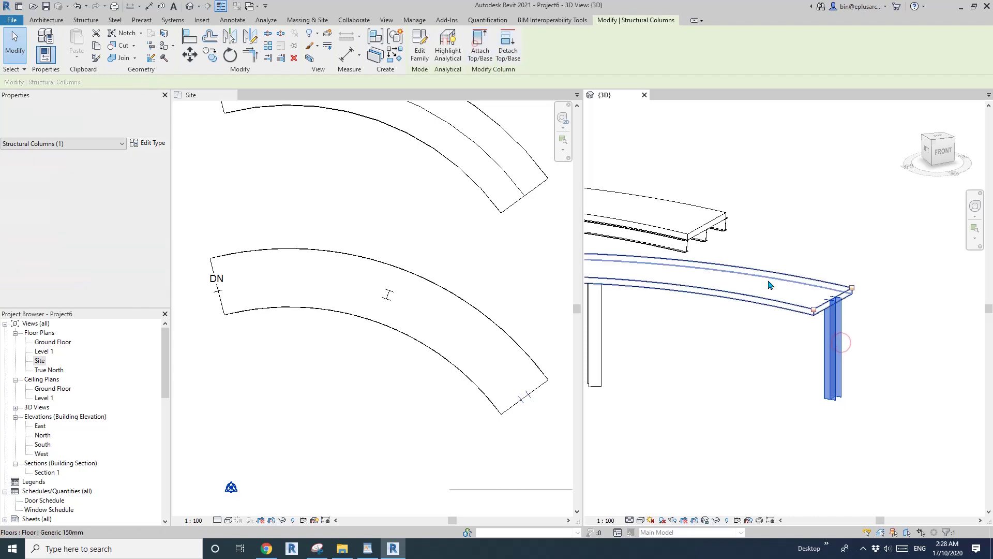
pyautogui.click(768, 299)
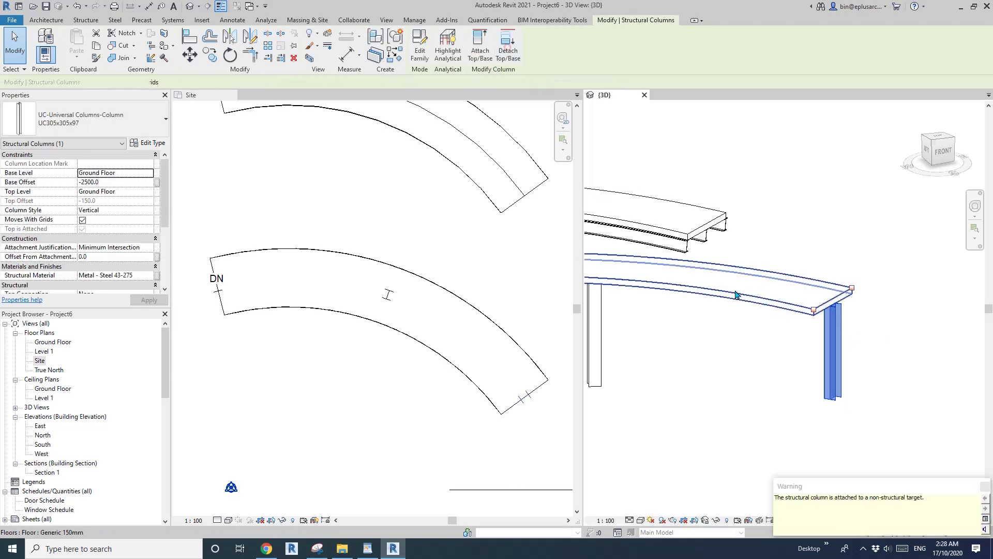
pyautogui.press('Escape')
pyautogui.click(838, 345)
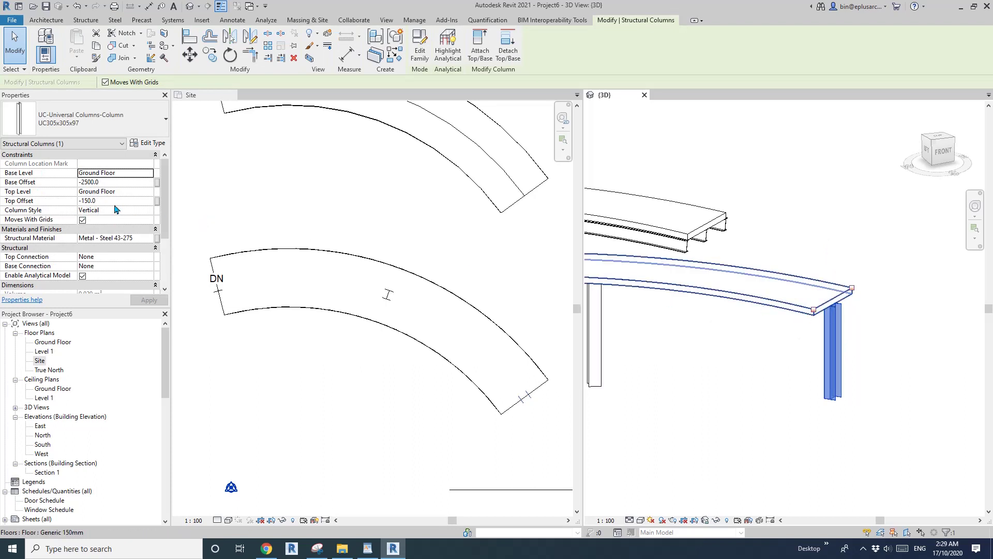
pyautogui.keyDown('shift'); pyautogui.moveTo(852, 297); pyautogui.dragTo(862, 253); pyautogui.keyUp('shift')
pyautogui.keyDown('shift'); pyautogui.moveTo(863, 253); pyautogui.dragTo(848, 290, button='middle'); pyautogui.keyUp('shift')
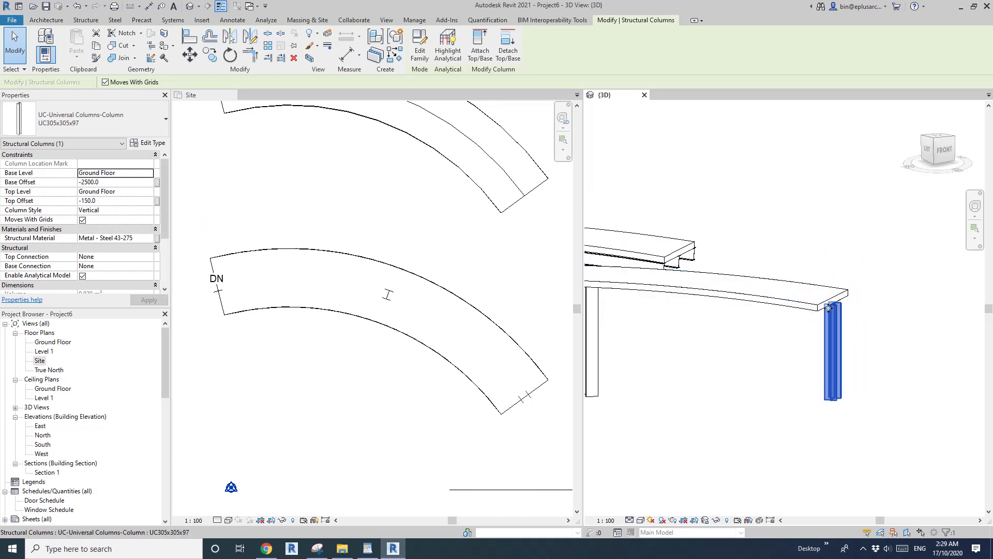
pyautogui.keyDown('shift'); pyautogui.moveTo(766, 281); pyautogui.dragTo(727, 299, button='middle'); pyautogui.keyUp('shift')
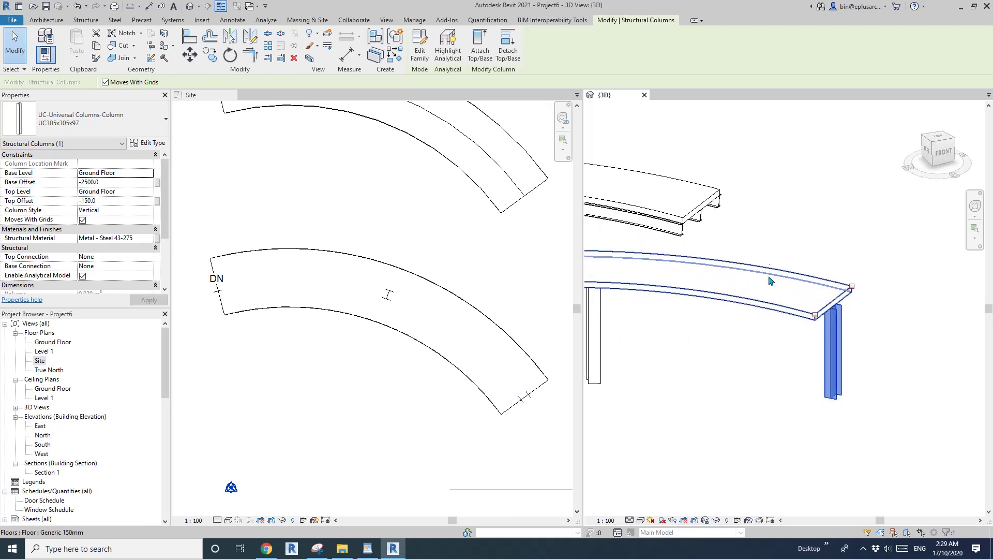
# Temporarily hide the copied ramp and the sloped floor in the 3D view, leaving the three columns exposed.
pyautogui.click(736, 214)
pyautogui.scroll(-3, 736, 210)
pyautogui.moveTo(736, 211); pyautogui.dragTo(791, 216, button='middle')
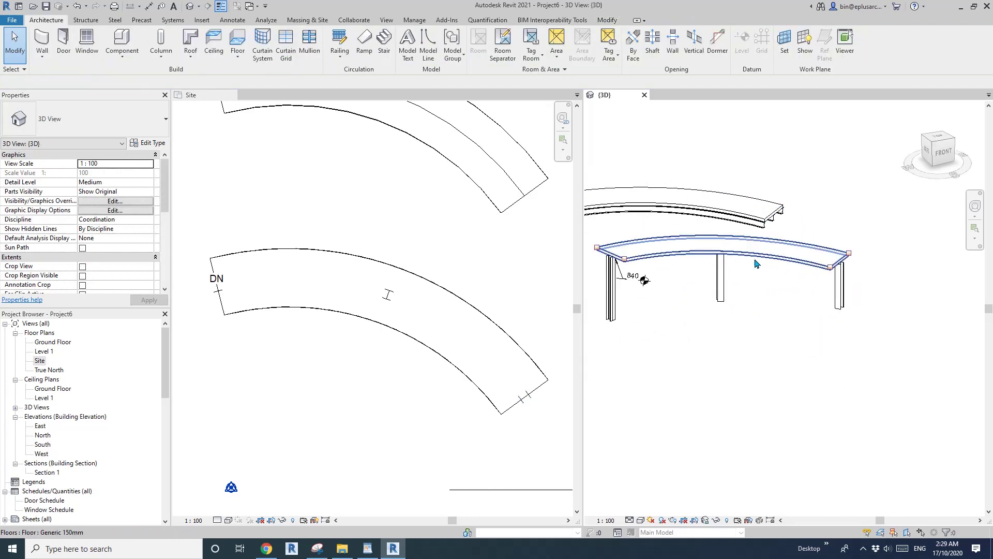
pyautogui.keyDown('shift'); pyautogui.moveTo(755, 260); pyautogui.dragTo(750, 269, button='middle'); pyautogui.keyUp('shift')
pyautogui.moveTo(679, 282); pyautogui.dragTo(668, 257)
pyautogui.scroll(2, 668, 257)
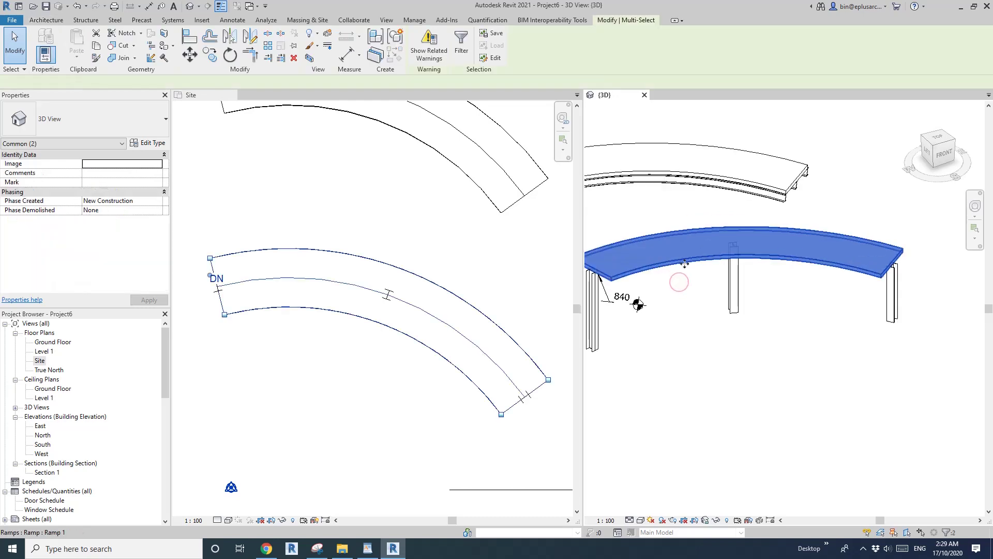
pyautogui.moveTo(684, 263)
pyautogui.mouseDown(button='middle')
pyautogui.moveTo(687, 279)
pyautogui.moveTo(687, 264)
pyautogui.mouseUp(button='middle')
pyautogui.press('h')
pyautogui.press('h')
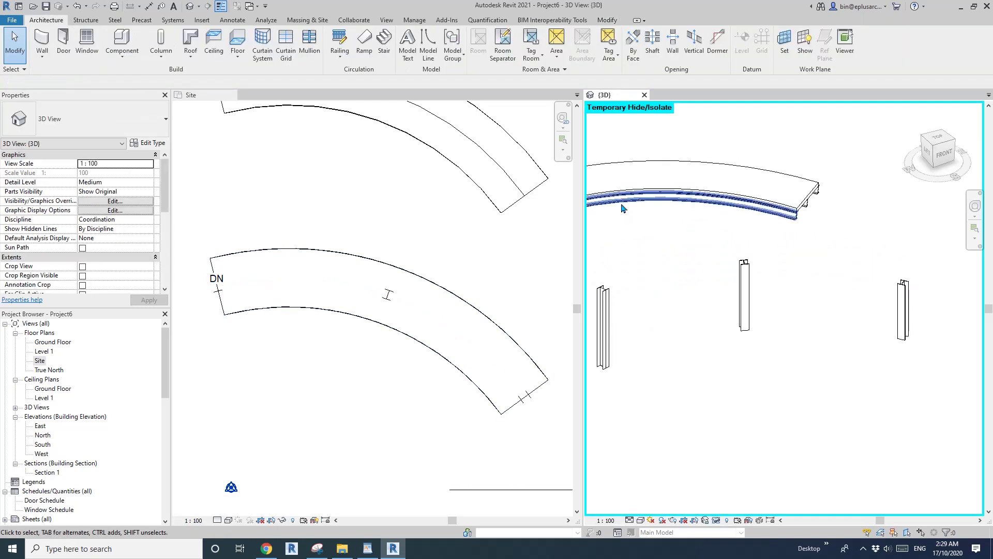
pyautogui.moveTo(663, 299); pyautogui.dragTo(698, 298, button='middle')
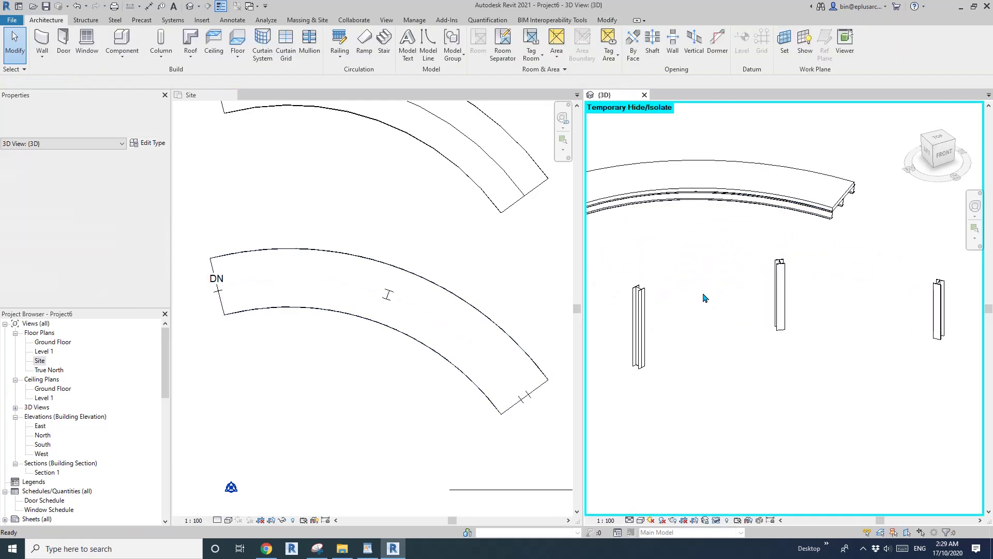
pyautogui.scroll(-1, 696, 304)
pyautogui.keyDown('shift'); pyautogui.moveTo(728, 334); pyautogui.dragTo(725, 352, button='middle'); pyautogui.keyUp('shift')
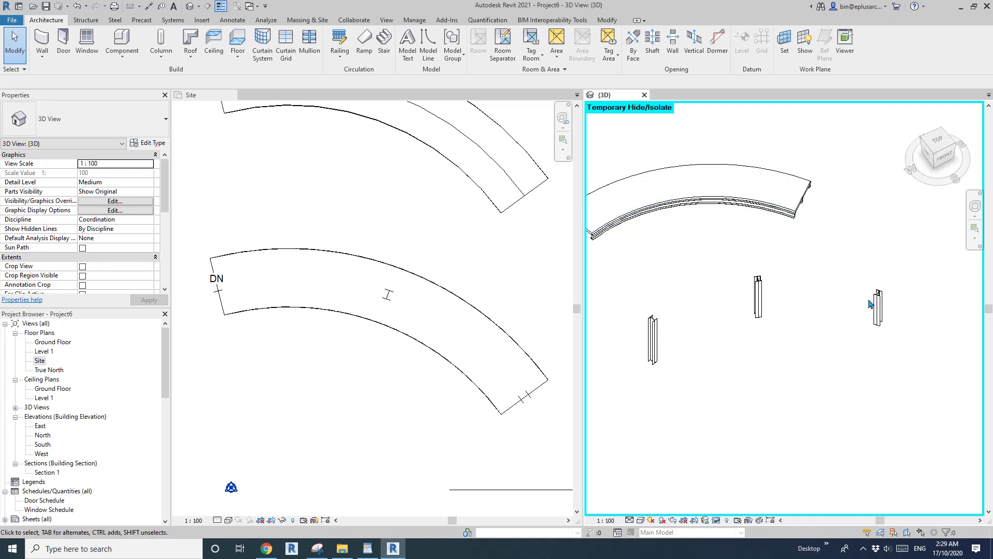
pyautogui.keyDown('shift'); pyautogui.moveTo(776, 300); pyautogui.dragTo(714, 318, button='middle'); pyautogui.keyUp('shift')
pyautogui.click(86, 20)
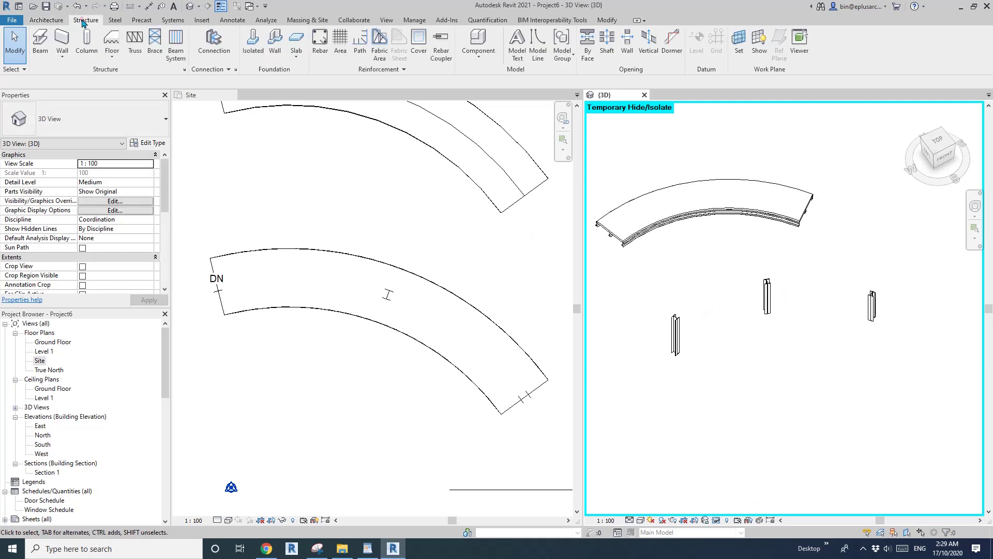
pyautogui.click(40, 42)
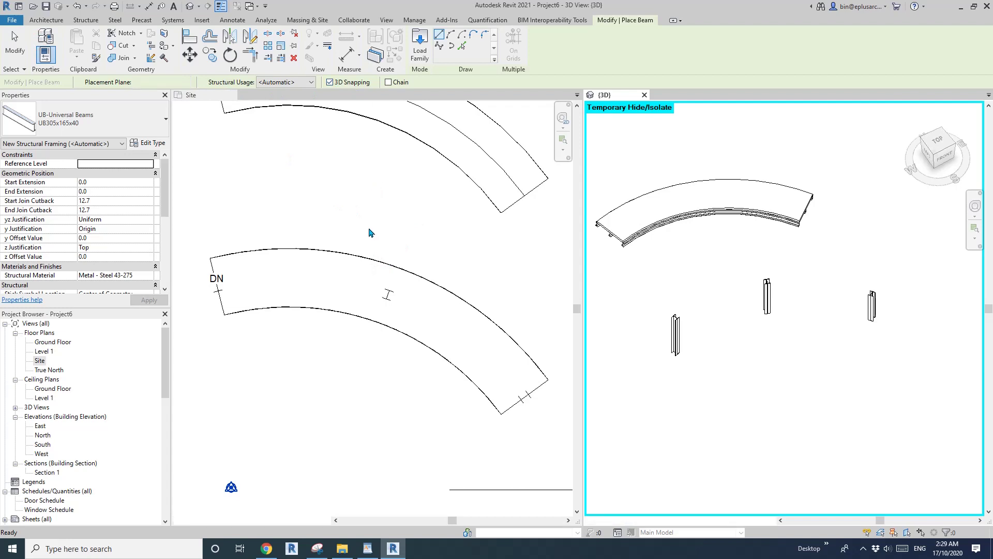
pyautogui.scroll(-5, 390, 266)
pyautogui.moveTo(245, 247); pyautogui.dragTo(337, 263, button='middle')
pyautogui.scroll(3, 404, 254)
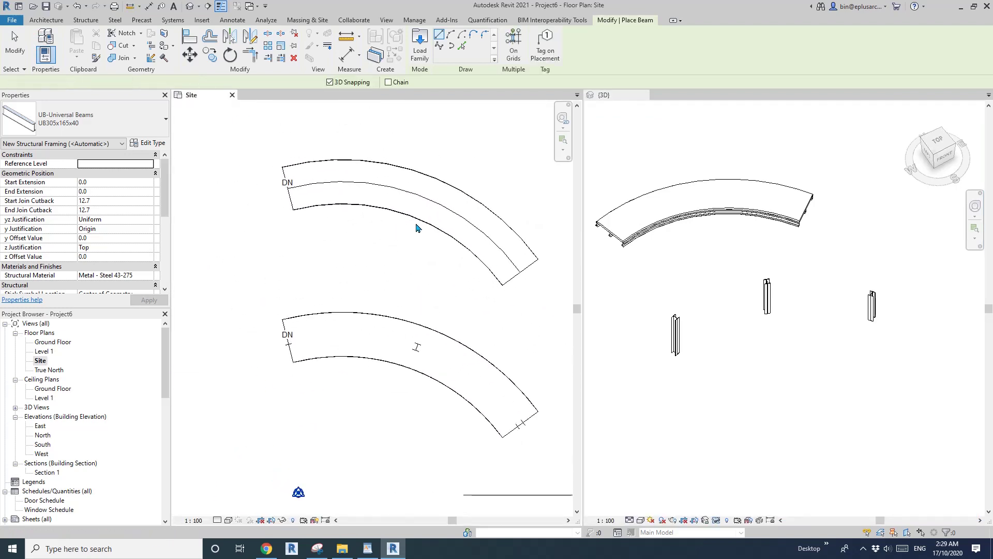
pyautogui.press('d')
pyautogui.press('i')
pyautogui.click(487, 44)
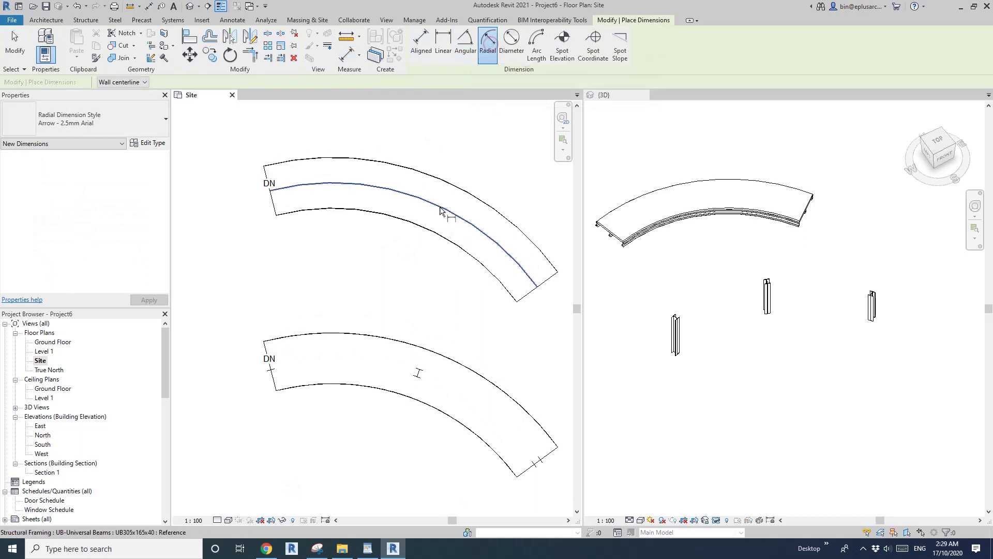
pyautogui.moveTo(417, 294); pyautogui.dragTo(415, 250, button='middle')
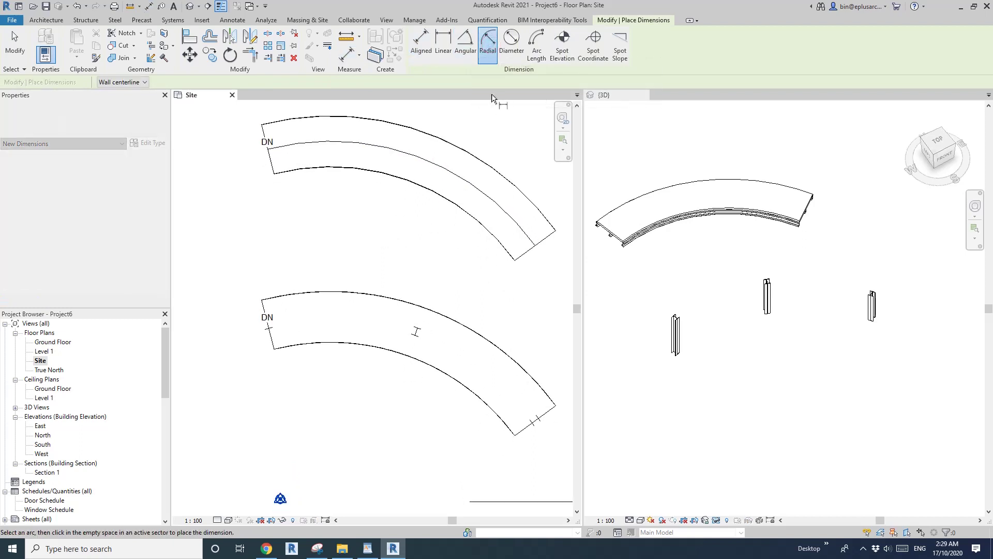
pyautogui.click(489, 43)
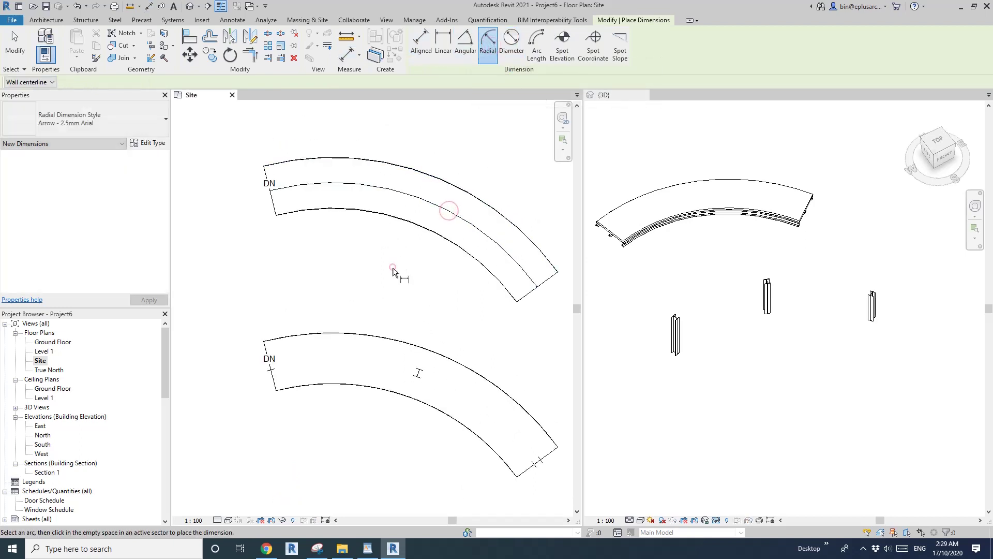
pyautogui.scroll(1, 390, 268)
pyautogui.press('Escape')
pyautogui.press('Escape')
# Open the Ground Floor plan and check the radius dimension of the original ramp's centre beam.
pyautogui.doubleClick(52, 341)
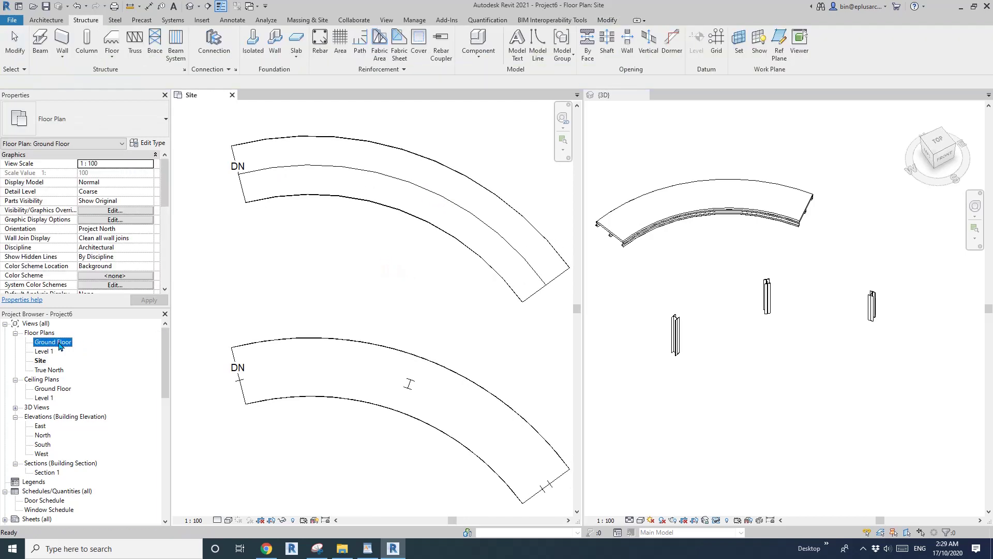
pyautogui.moveTo(394, 281); pyautogui.dragTo(368, 292, button='middle')
pyautogui.click(360, 257)
pyautogui.press('Escape')
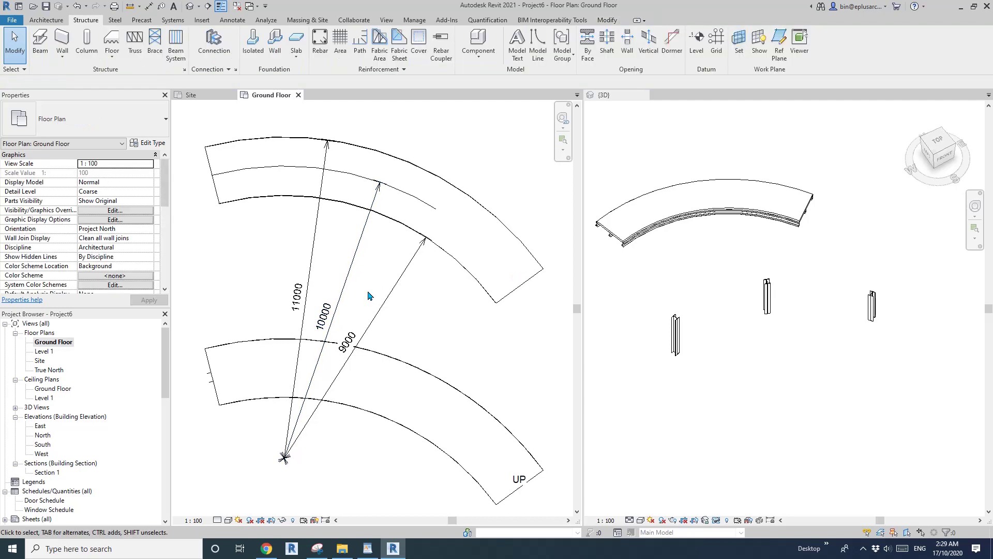
pyautogui.click(334, 315)
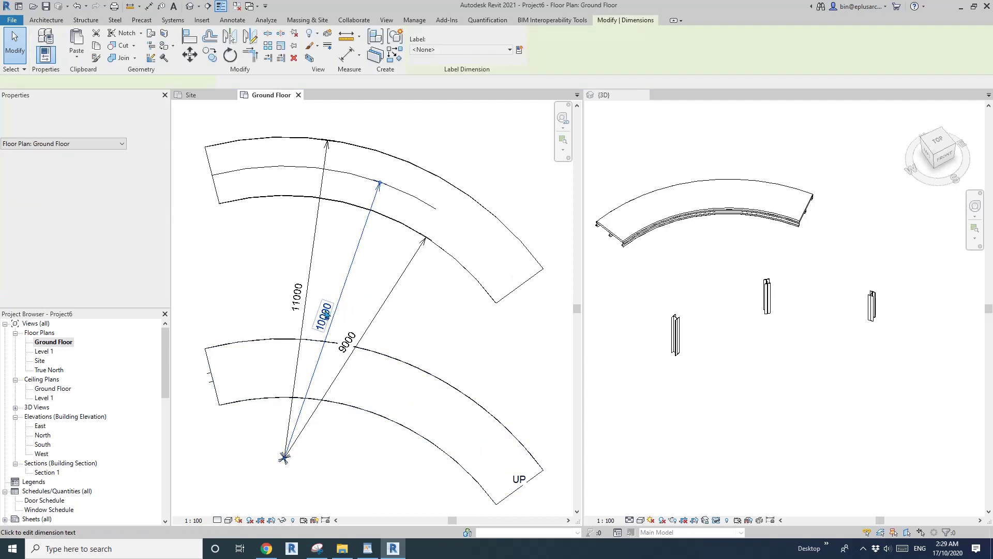
# Draw a UB305x165x40 arc beam with a fixed radius of 10000 from the west column's top to the middle column's top in 3D.
pyautogui.moveTo(765, 345); pyautogui.dragTo(762, 358, button='middle')
pyautogui.click(79, 21)
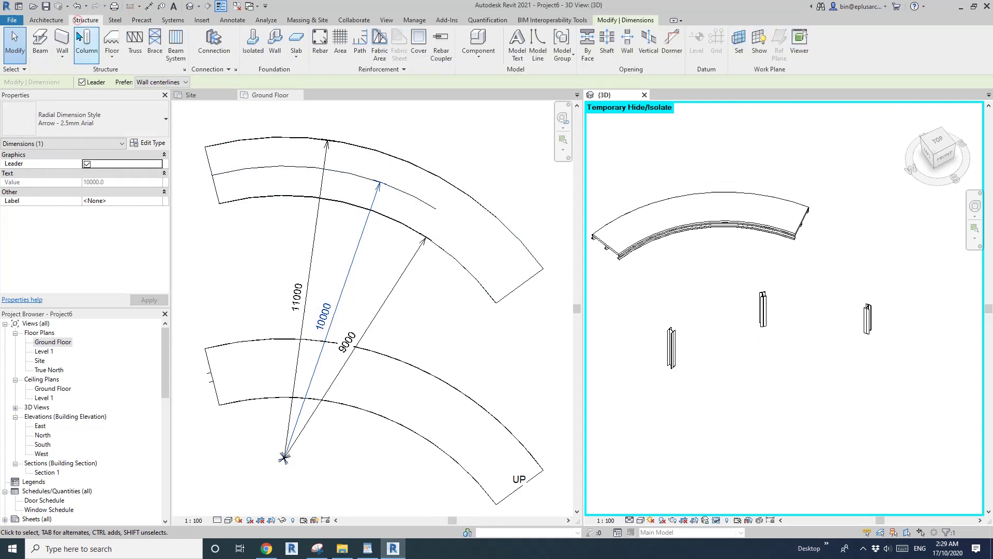
pyautogui.click(40, 46)
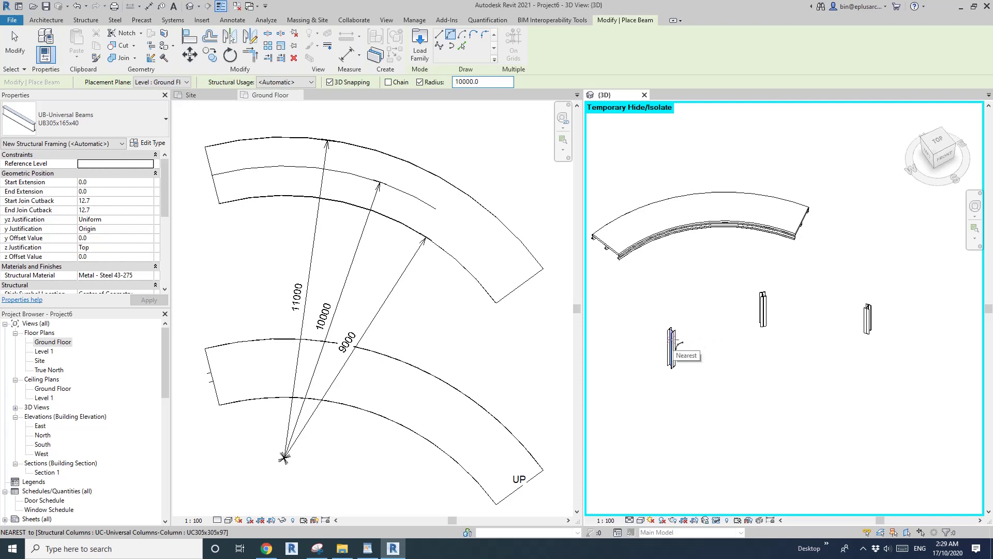
pyautogui.scroll(1, 672, 339)
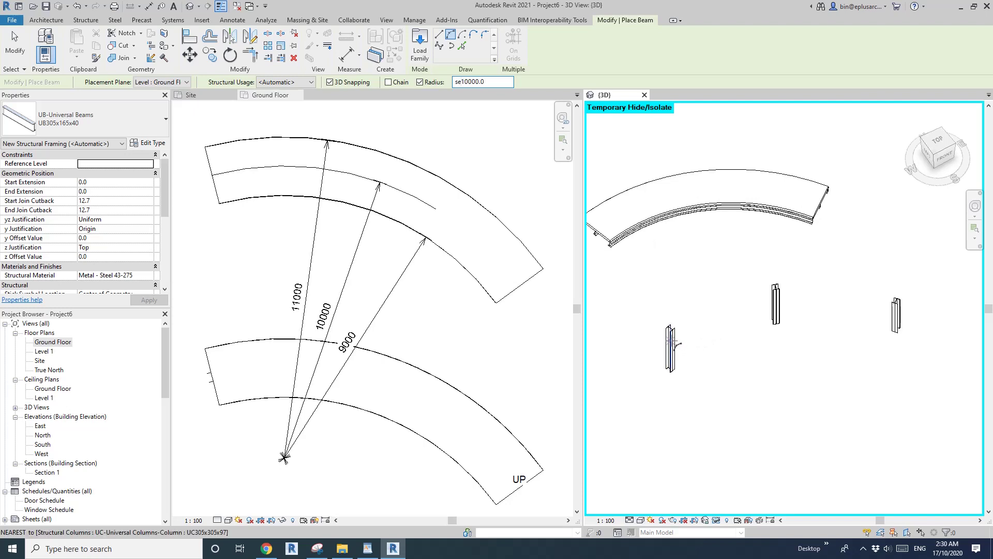
pyautogui.scroll(1, 694, 344)
pyautogui.middleClick(723, 348)
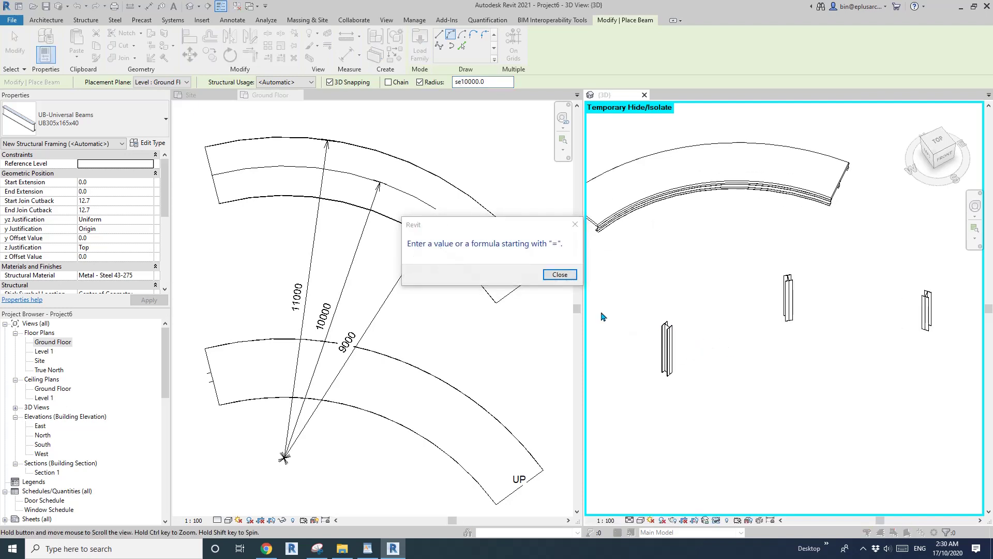
pyautogui.click(564, 275)
pyautogui.click(689, 319)
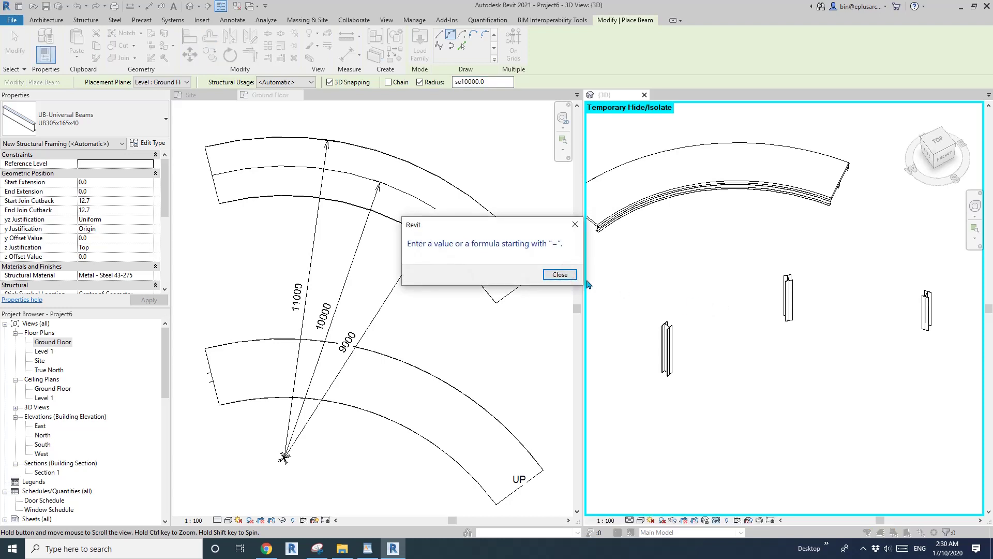
pyautogui.click(569, 274)
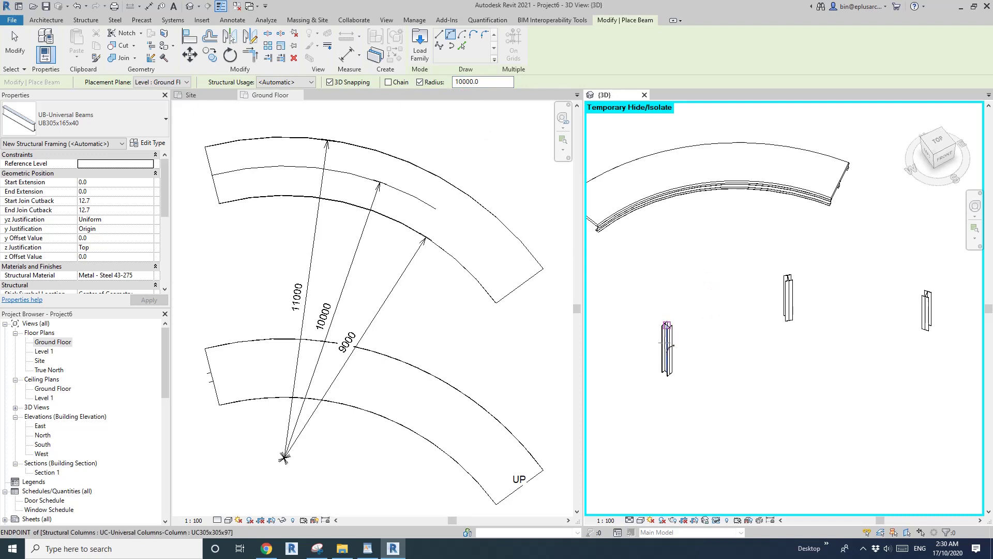
pyautogui.click(667, 326)
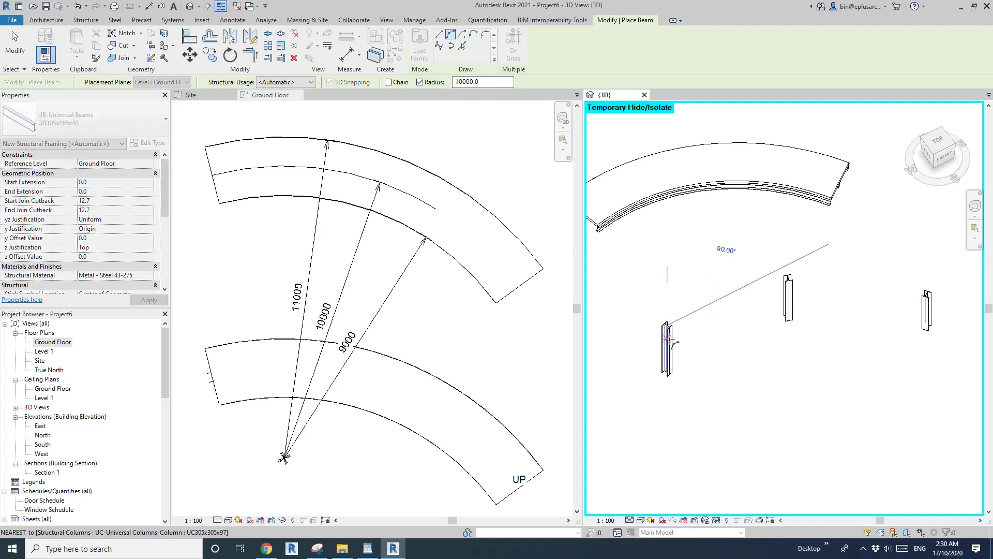
pyautogui.press('s')
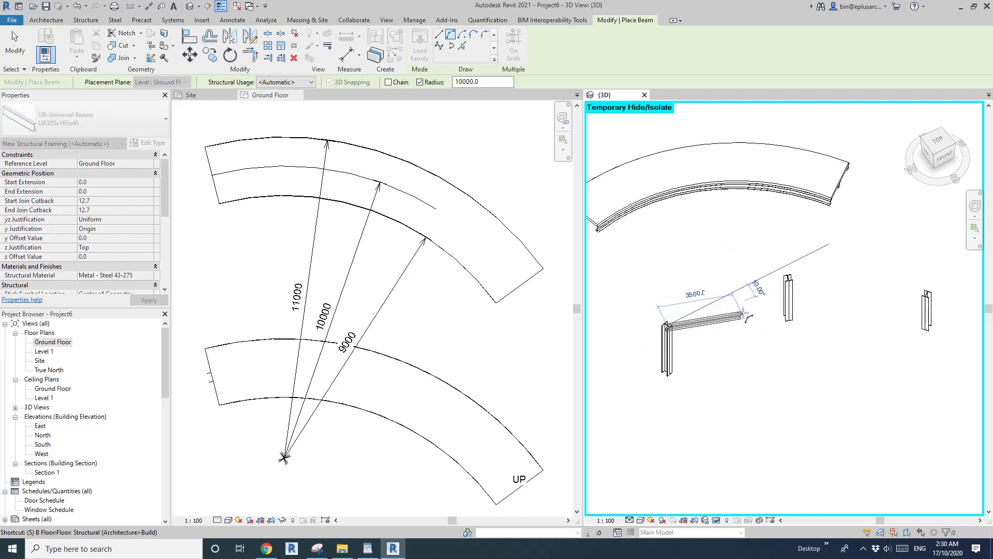
pyautogui.click(788, 284)
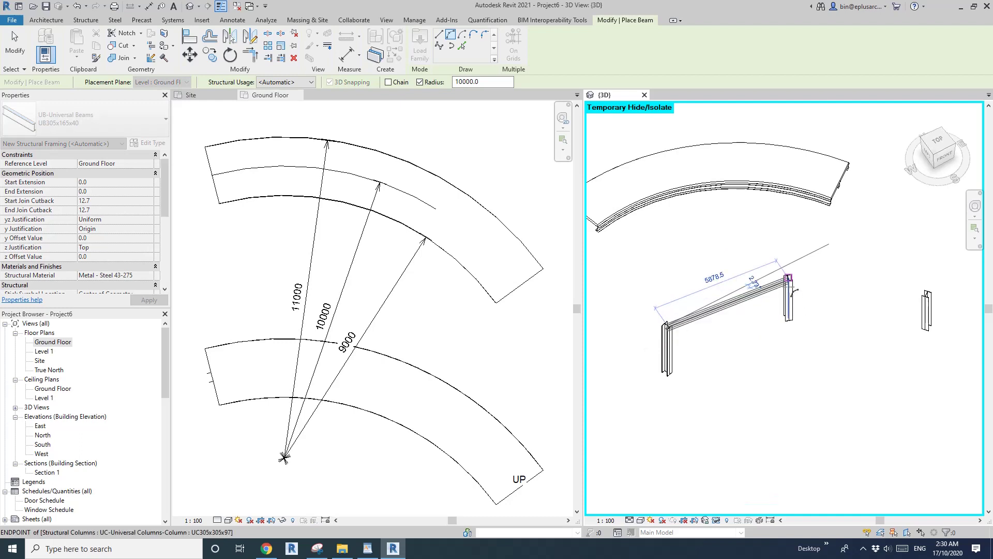
pyautogui.click(742, 290)
# Draw a second centre arc beam with radius 10000 from the middle column's top to the east column's top.
pyautogui.scroll(3, 725, 310)
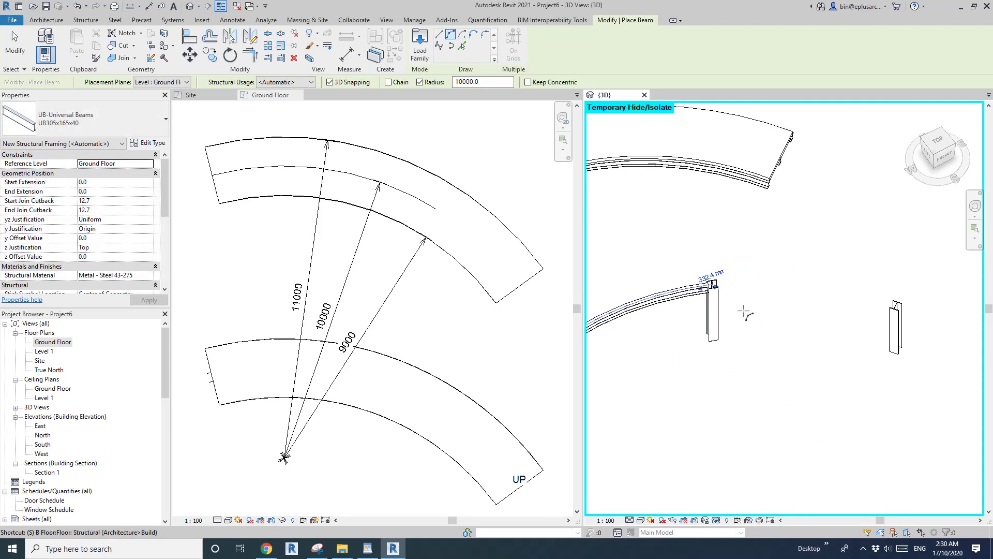
pyautogui.click(713, 283)
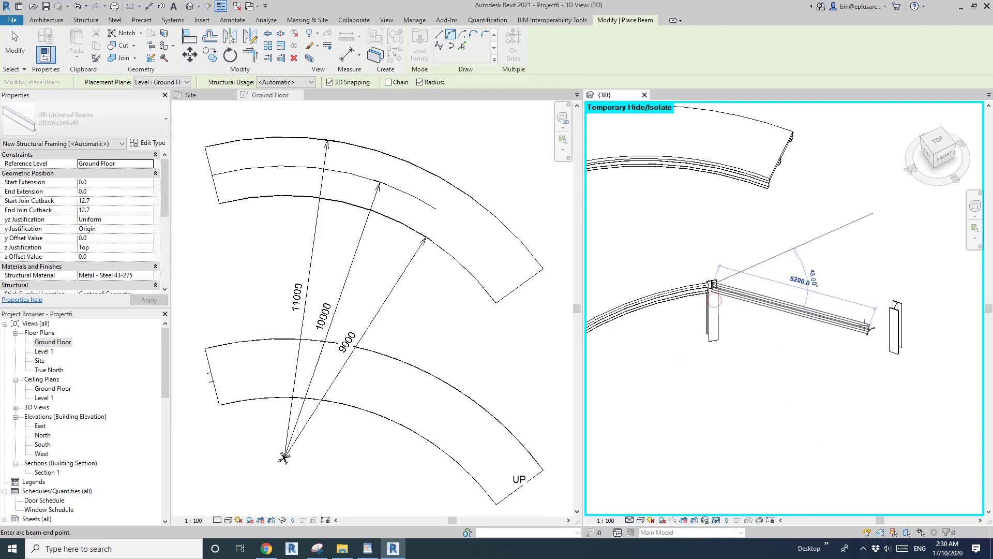
pyautogui.click(895, 306)
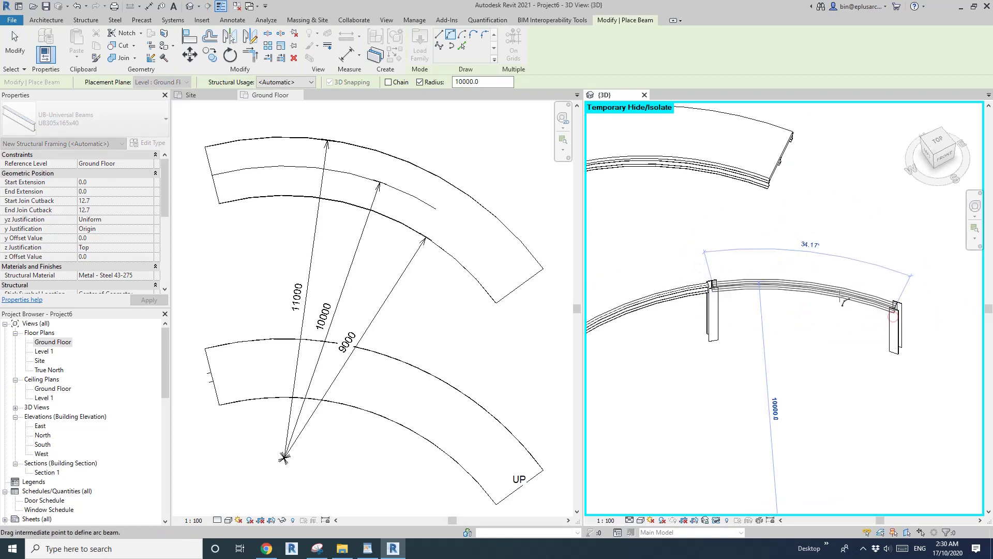
# Set the beam's y offset to 1000 and draw the outer arc beams from west to middle column and from middle to east column.
pyautogui.moveTo(710, 360); pyautogui.dragTo(787, 385, button='middle')
pyautogui.scroll(-2, 797, 353)
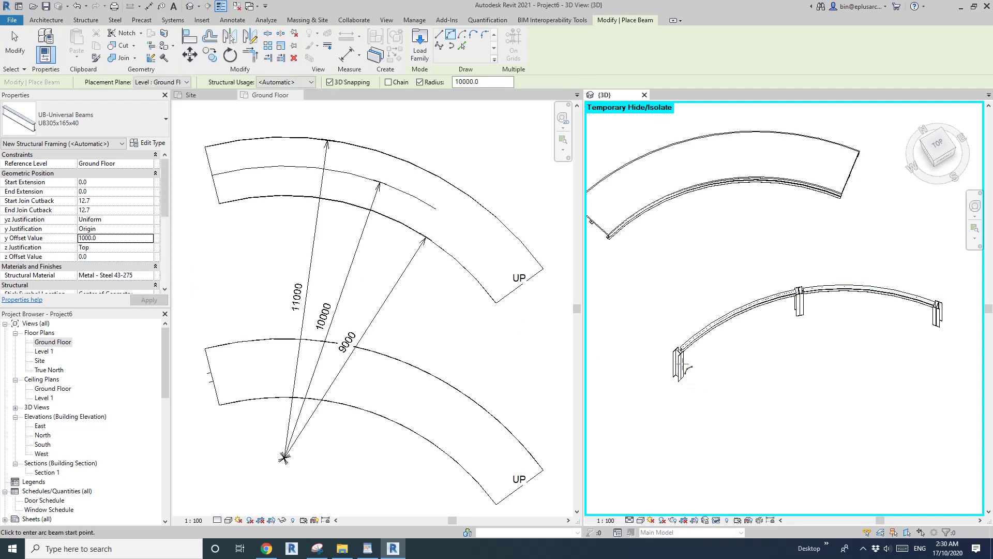
pyautogui.scroll(3, 688, 368)
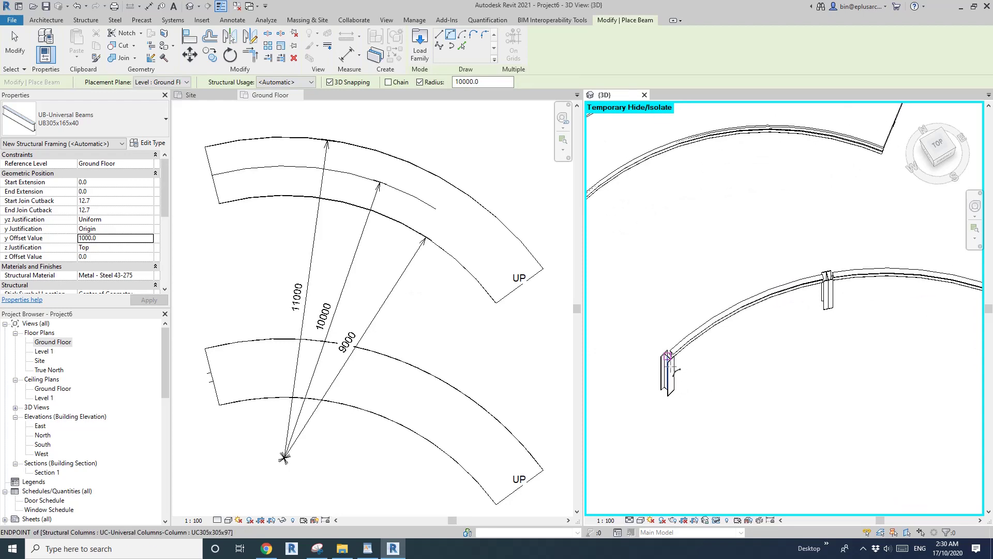
pyautogui.click(667, 356)
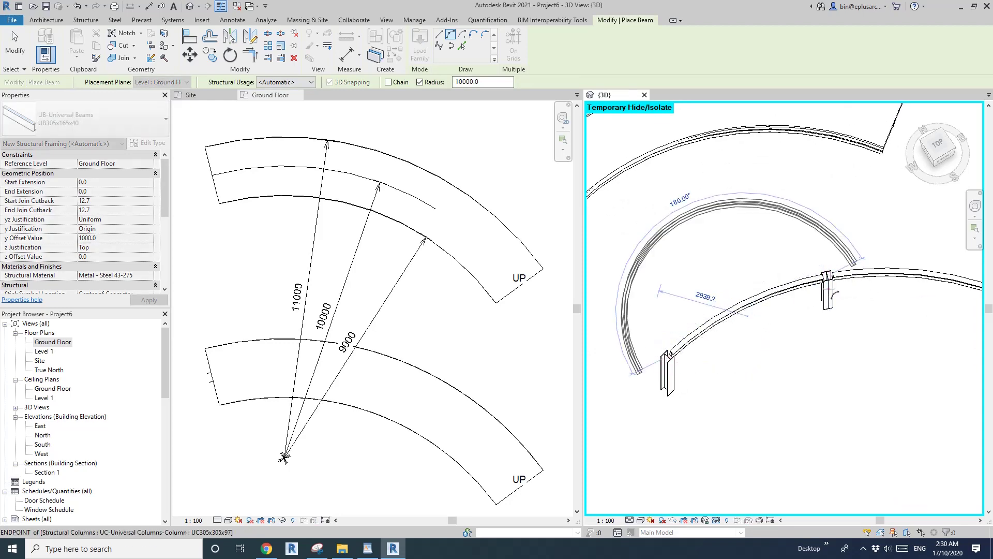
pyautogui.click(829, 288)
pyautogui.click(787, 275)
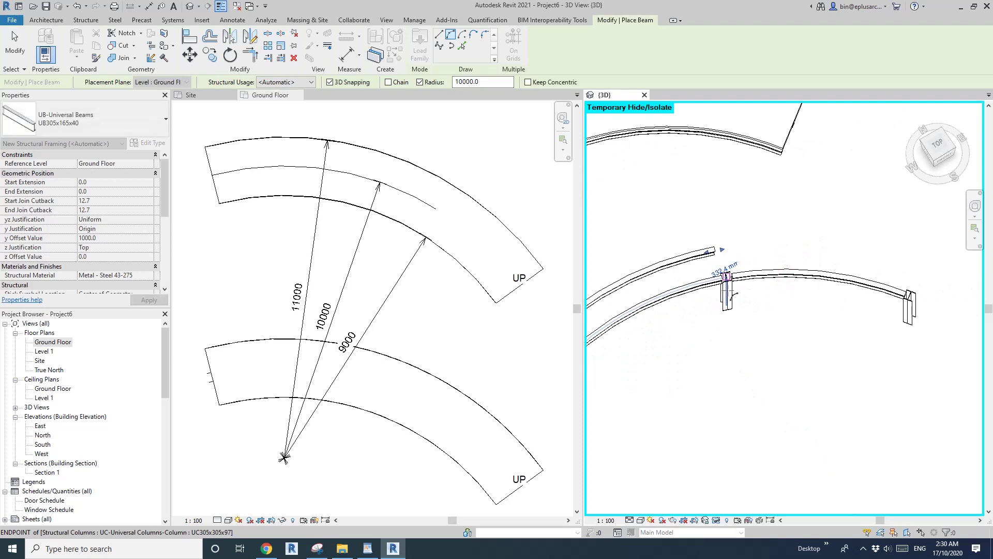
pyautogui.click(725, 299)
pyautogui.click(914, 309)
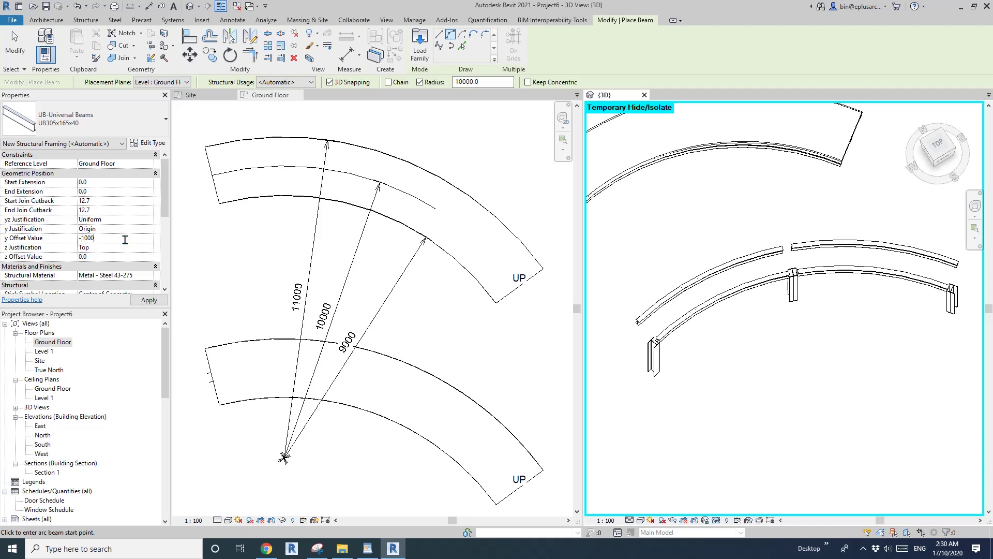
# Set the beam's y offset to -1000 and draw the inner arc beams from west to middle column and from middle to east column.
pyautogui.moveTo(665, 412); pyautogui.dragTo(666, 411, button='middle')
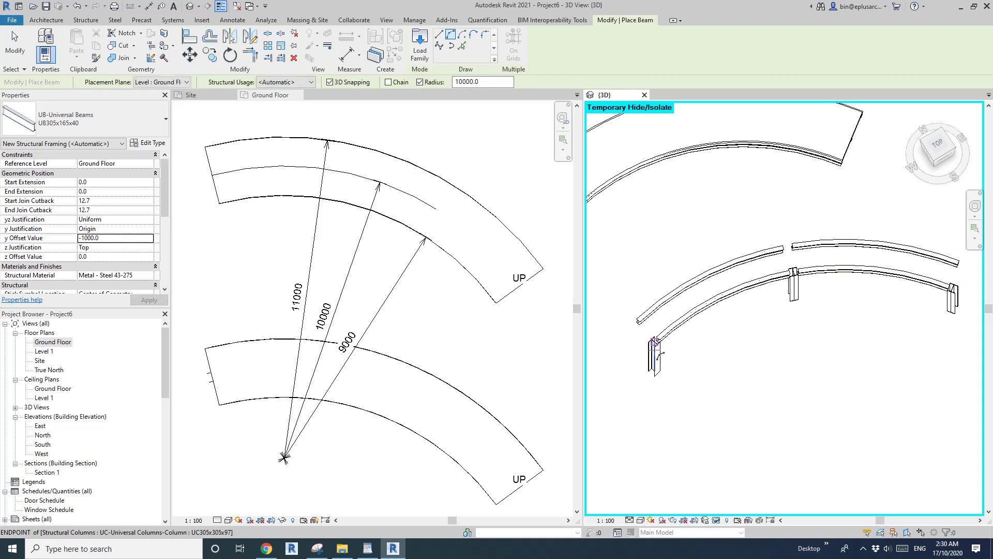
pyautogui.click(654, 349)
pyautogui.click(796, 284)
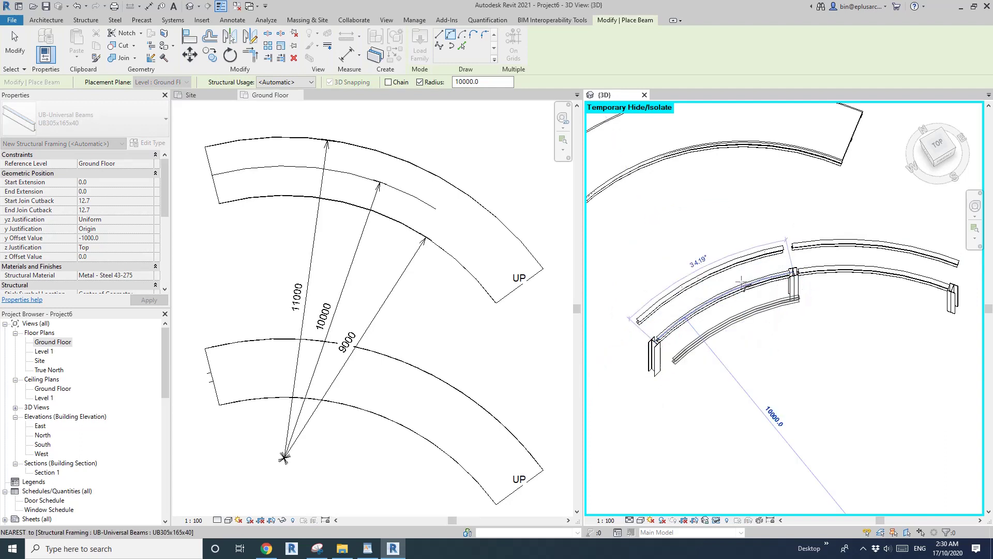
pyautogui.click(732, 258)
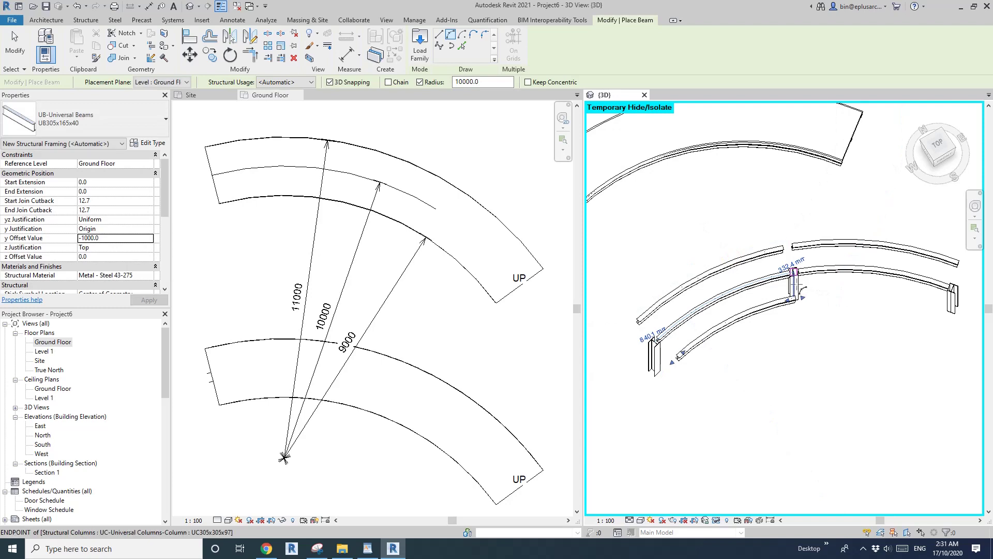
pyautogui.click(795, 273)
pyautogui.click(954, 286)
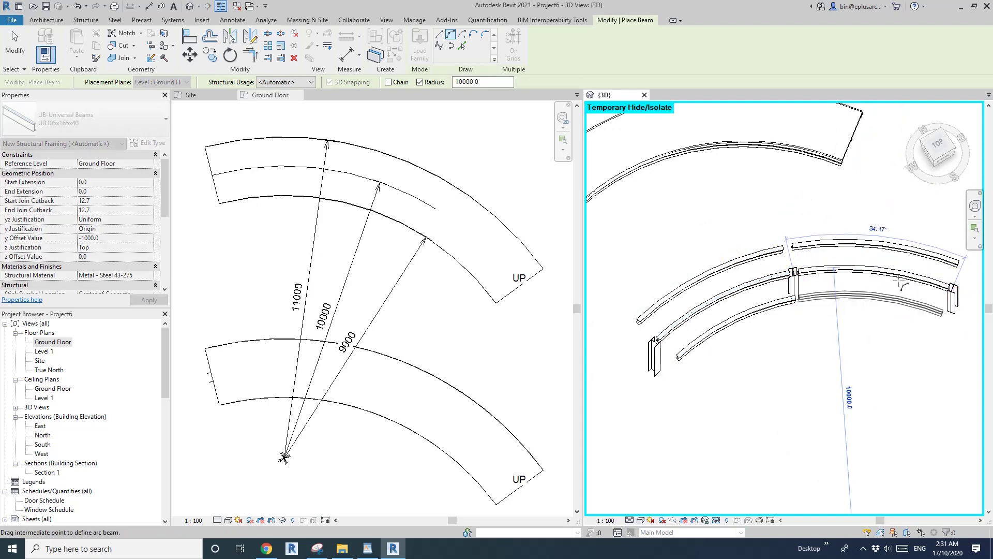
pyautogui.click(900, 282)
pyautogui.press('Escape')
pyautogui.press('Escape')
# Reset the temporary hide to bring back the copied ramp and sloped floor in the 3D view.
pyautogui.scroll(-1, 740, 351)
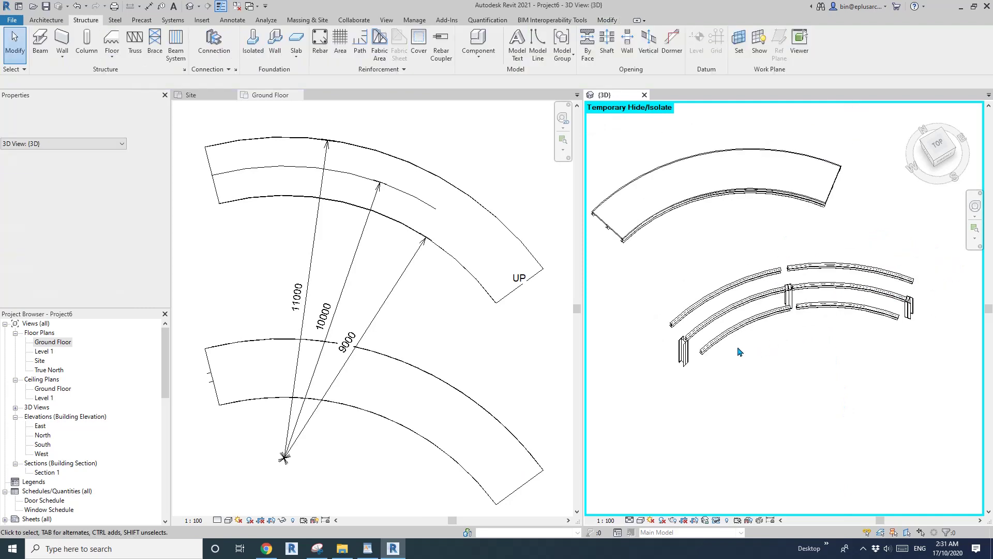
pyautogui.moveTo(738, 349); pyautogui.dragTo(695, 403, button='middle')
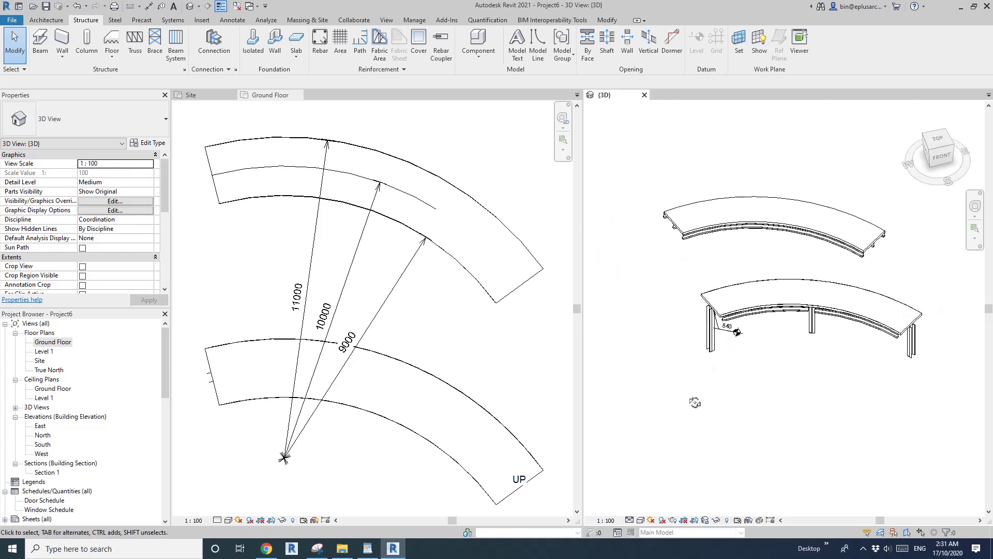
# Move the west column away from the copied ramp in 3D to test the connected beams, and undo the move.
pyautogui.click(716, 350)
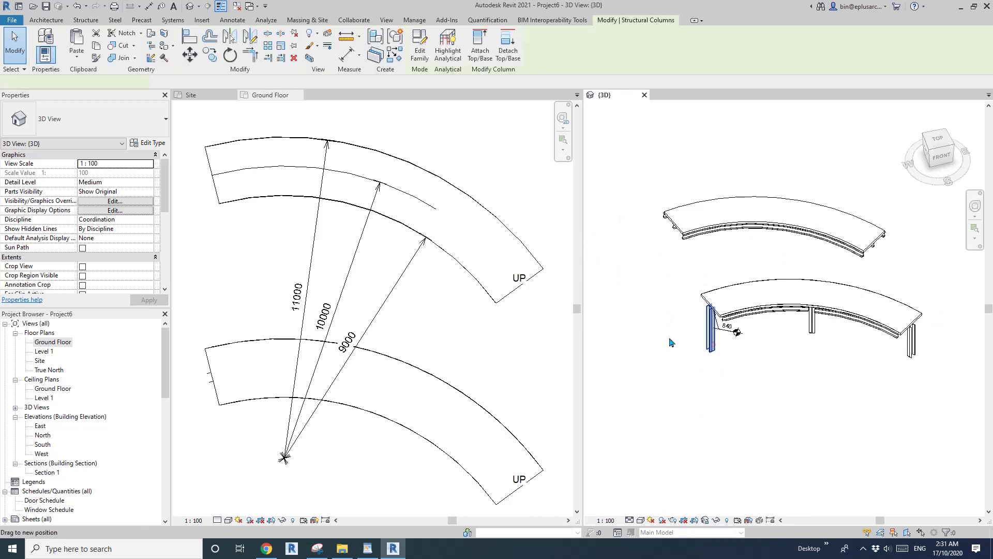
pyautogui.moveTo(717, 350); pyautogui.dragTo(651, 289)
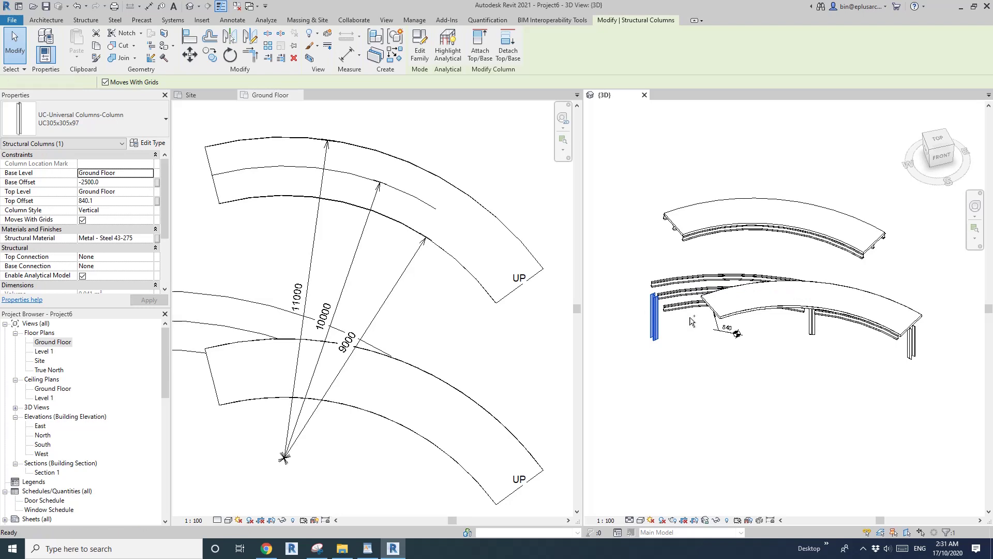
pyautogui.hotkey('ctrl', 'z')
# Close the Ground Floor and Site plan views, keeping only the 3D view open.
pyautogui.scroll(-1, 713, 328)
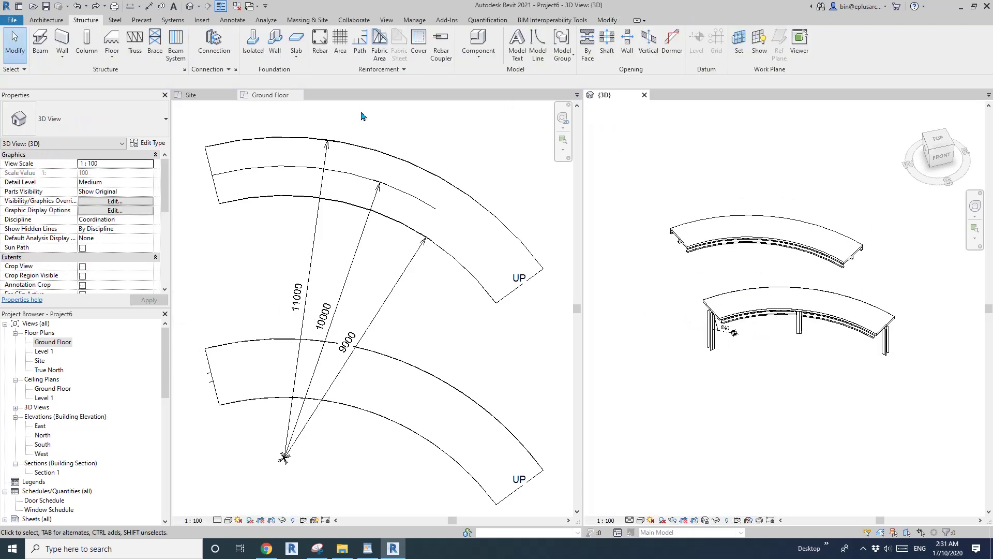
pyautogui.click(299, 95)
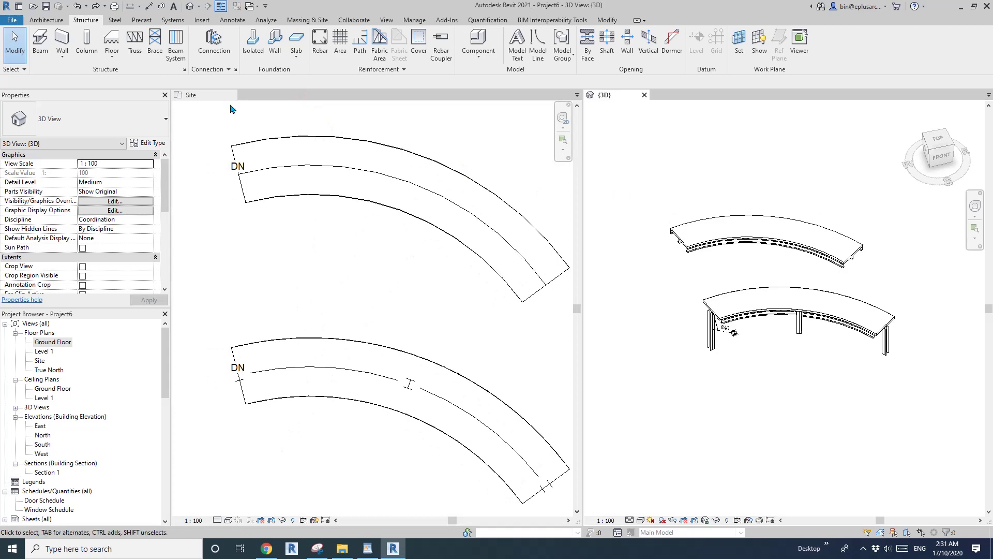
pyautogui.click(233, 95)
# Examine both ramps in 3D, comparing the continuous beams under the original with the column-supported beam segments under the copy.
pyautogui.moveTo(741, 219); pyautogui.dragTo(704, 221, button='middle')
pyautogui.scroll(2, 331, 298)
pyautogui.moveTo(331, 298); pyautogui.dragTo(450, 279, button='middle')
pyautogui.scroll(1, 390, 282)
pyautogui.moveTo(390, 282); pyautogui.dragTo(601, 309, button='middle')
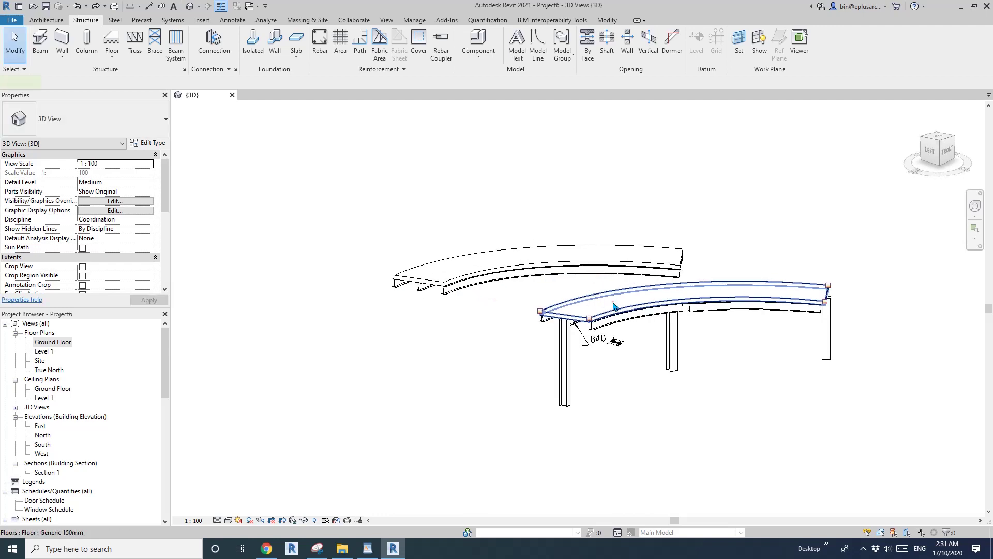
pyautogui.click(614, 307)
pyautogui.click(709, 236)
pyautogui.moveTo(708, 258); pyautogui.dragTo(698, 292, button='middle')
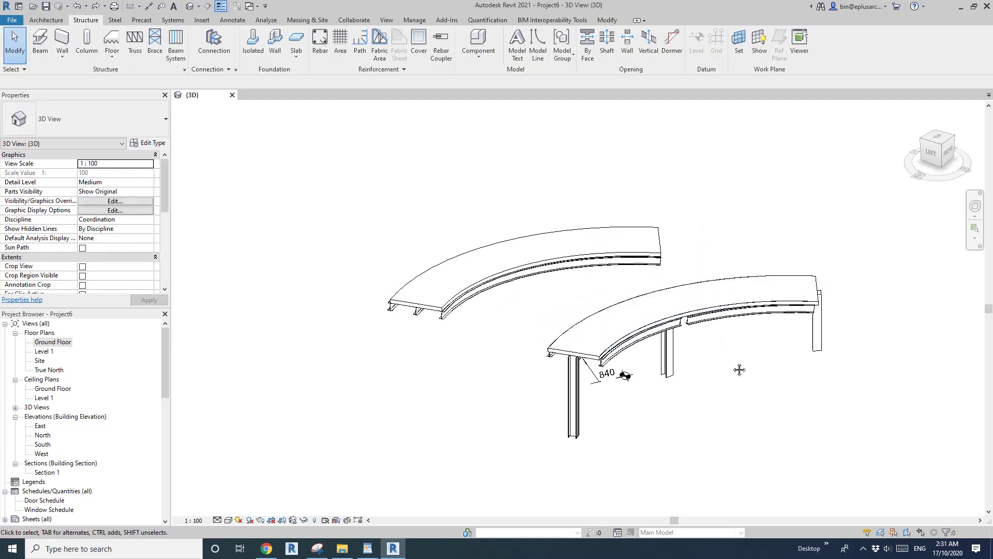
pyautogui.keyDown('shift'); pyautogui.moveTo(736, 357); pyautogui.dragTo(699, 365, button='middle'); pyautogui.keyUp('shift')
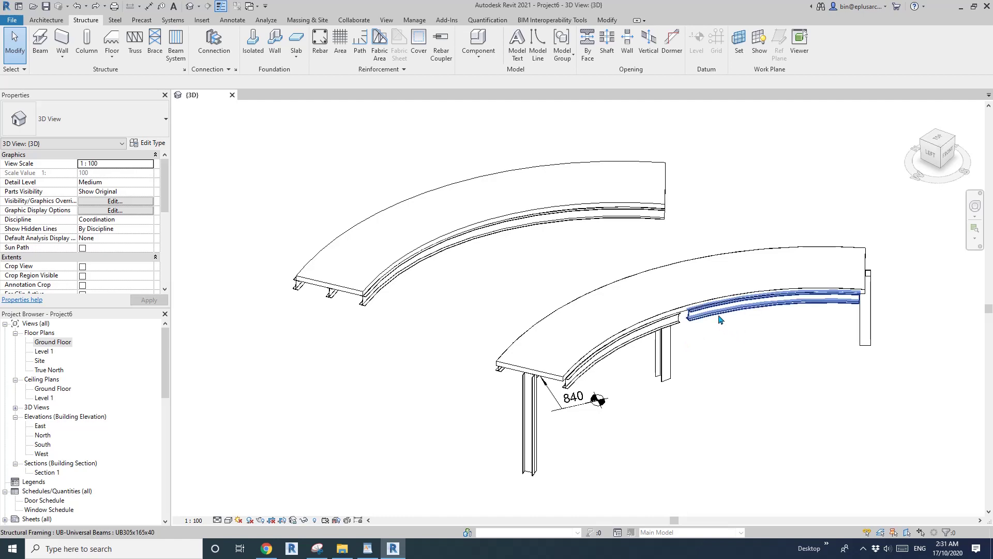
pyautogui.click(333, 300)
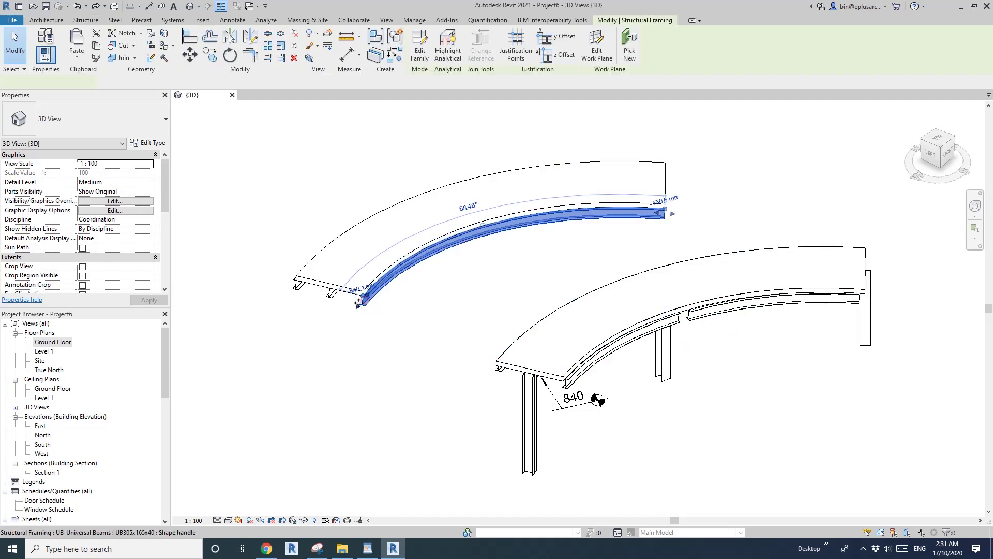
pyautogui.click(470, 282)
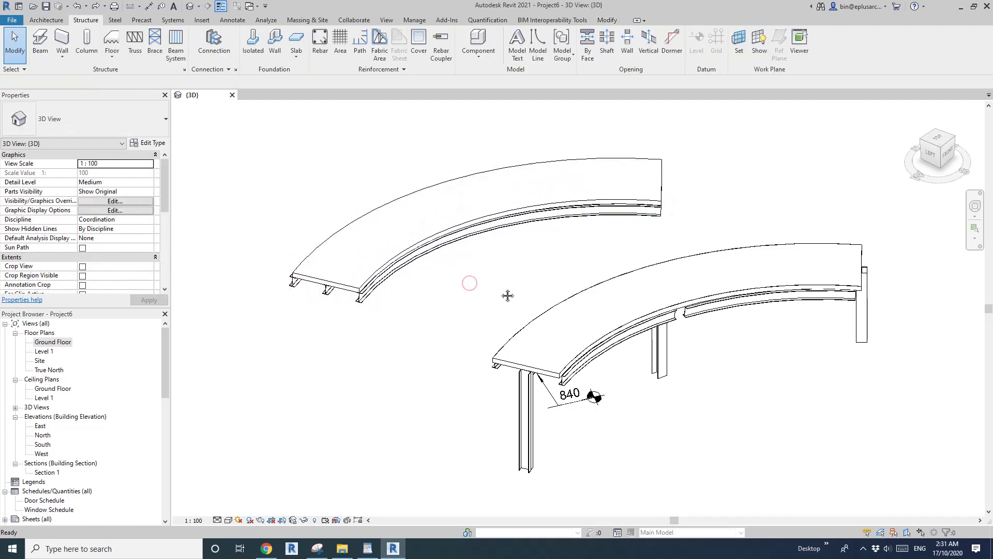